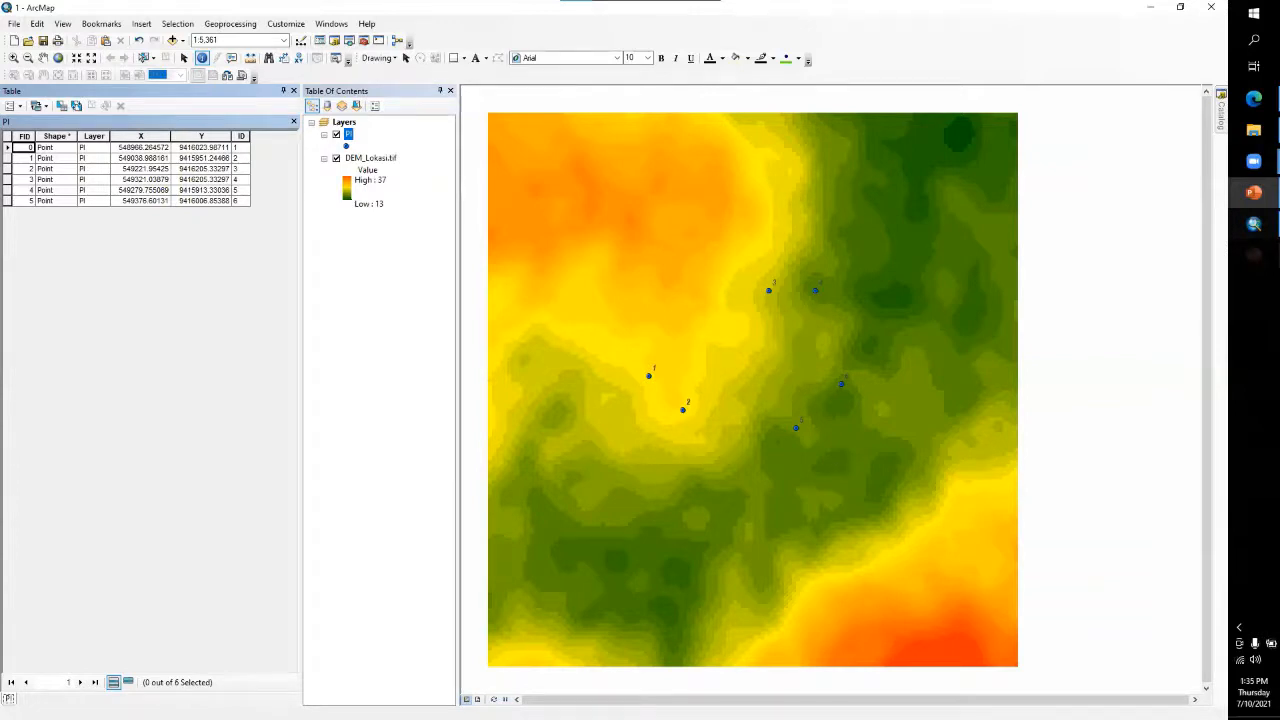
click(294, 91)
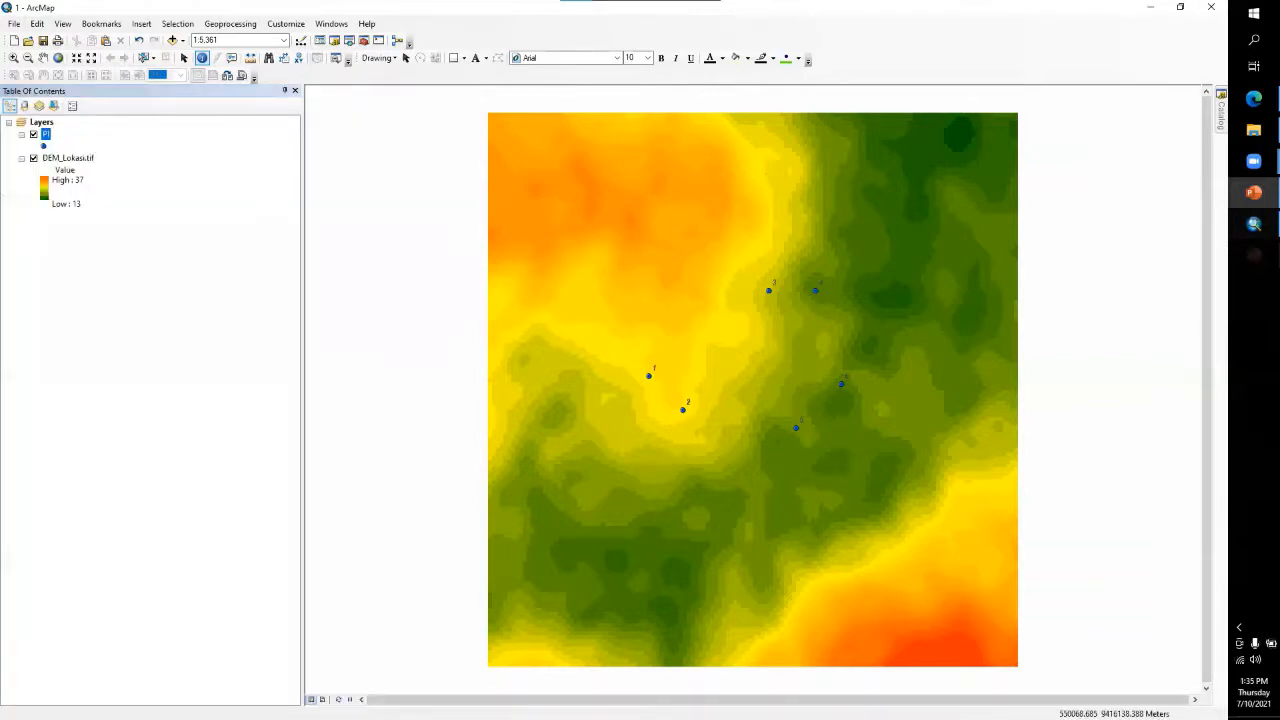
click(364, 41)
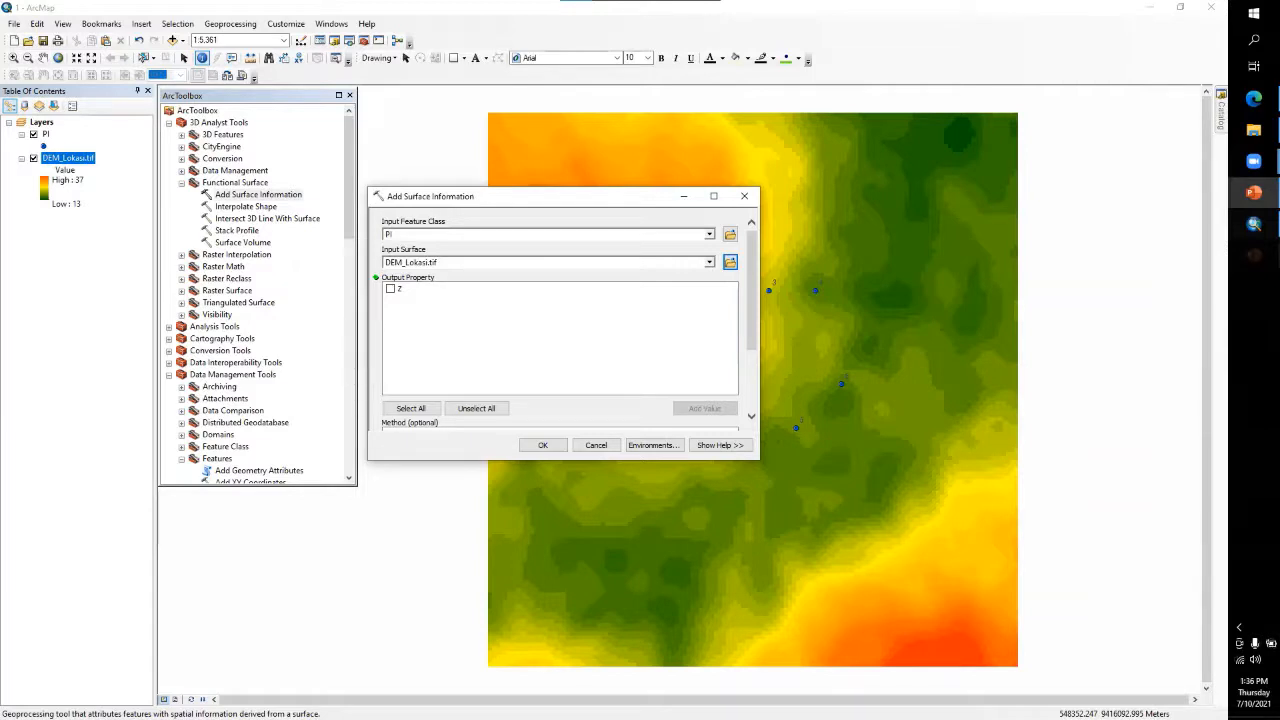
click(391, 289)
drag(560, 196, 571, 195)
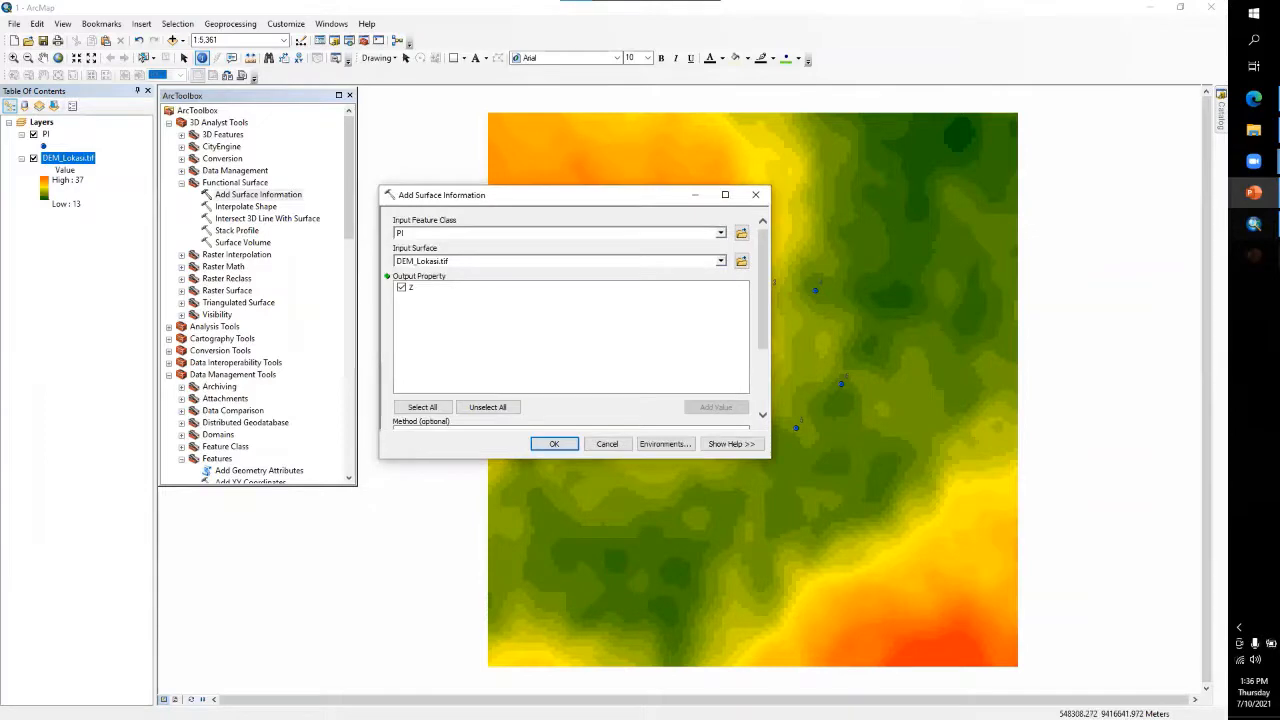
click(554, 444)
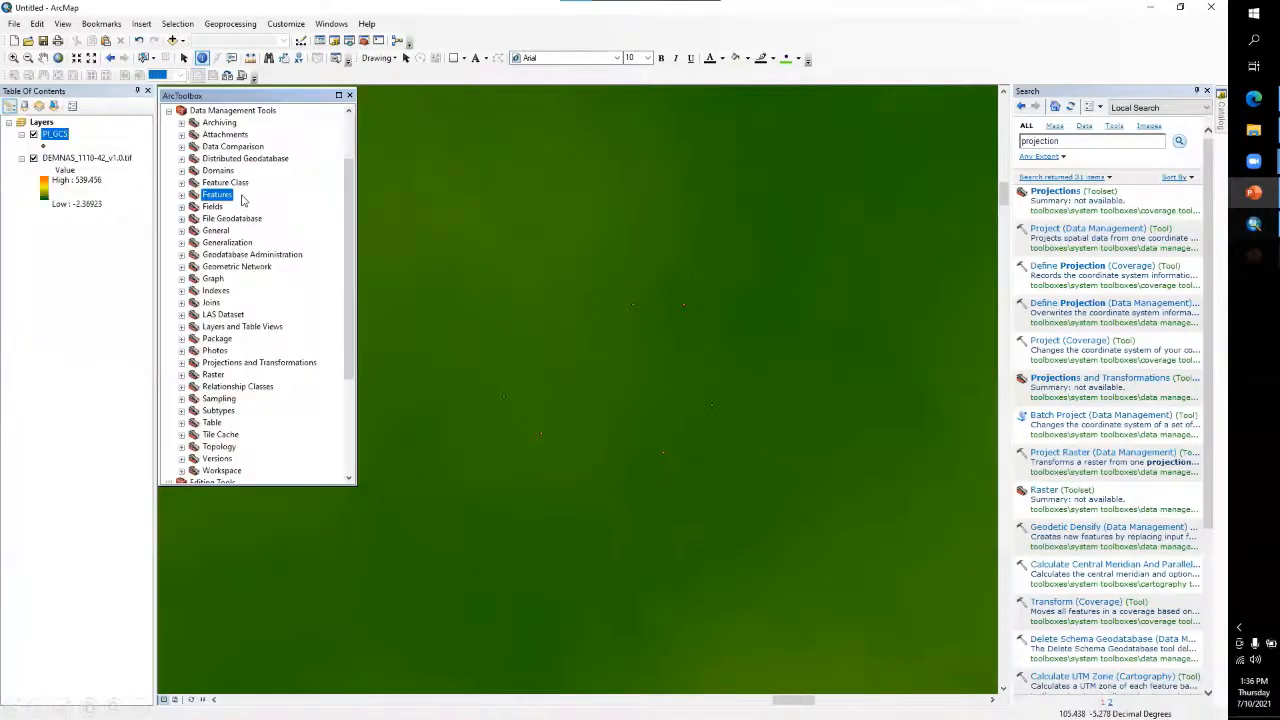
double_click(241, 198)
click(250, 206)
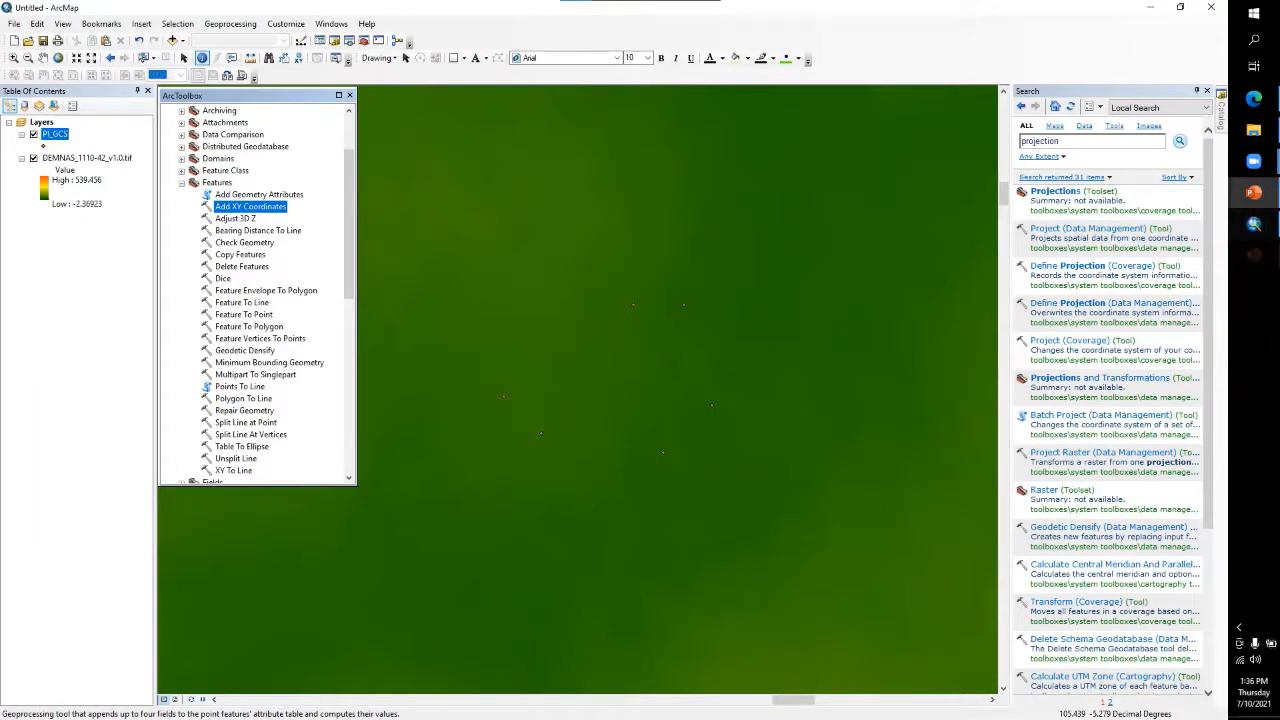
click(182, 183)
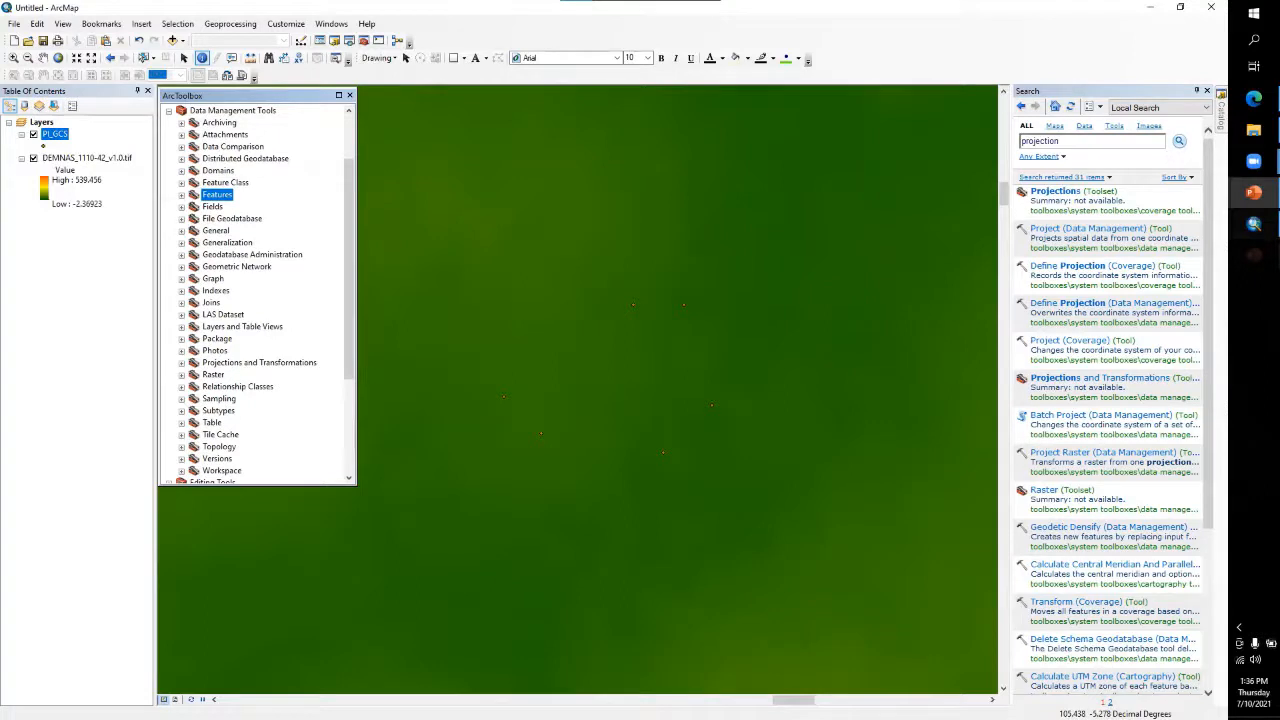
click(182, 195)
click(251, 207)
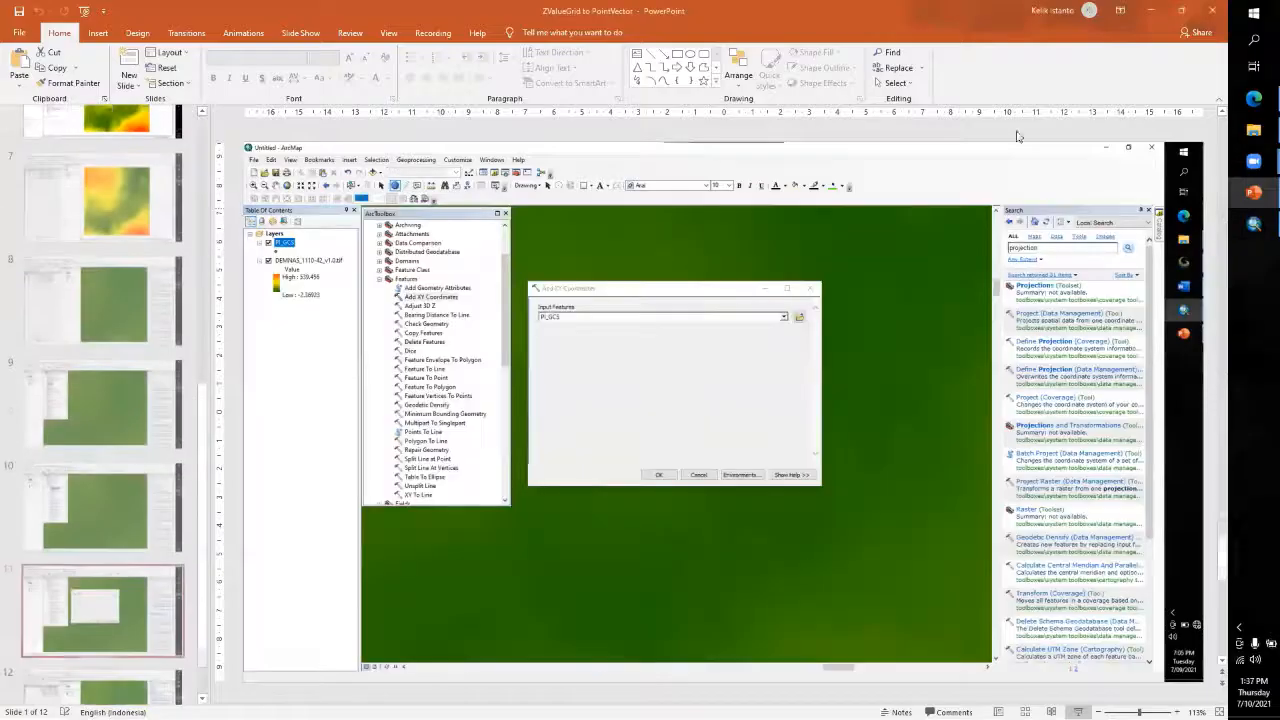
Switch to ArcMap and launch a new ArcMap 10.8 session with a blank map, dismissing the Getting Started dialog
click(1256, 226)
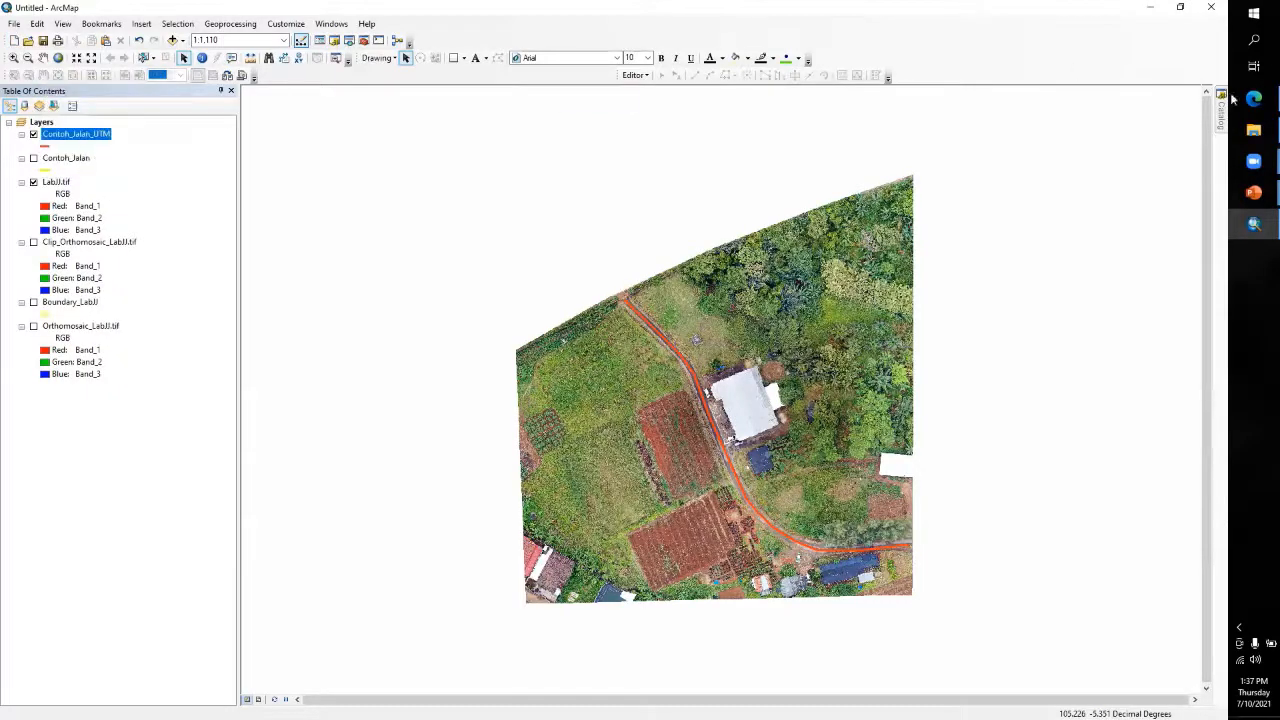
click(1256, 41)
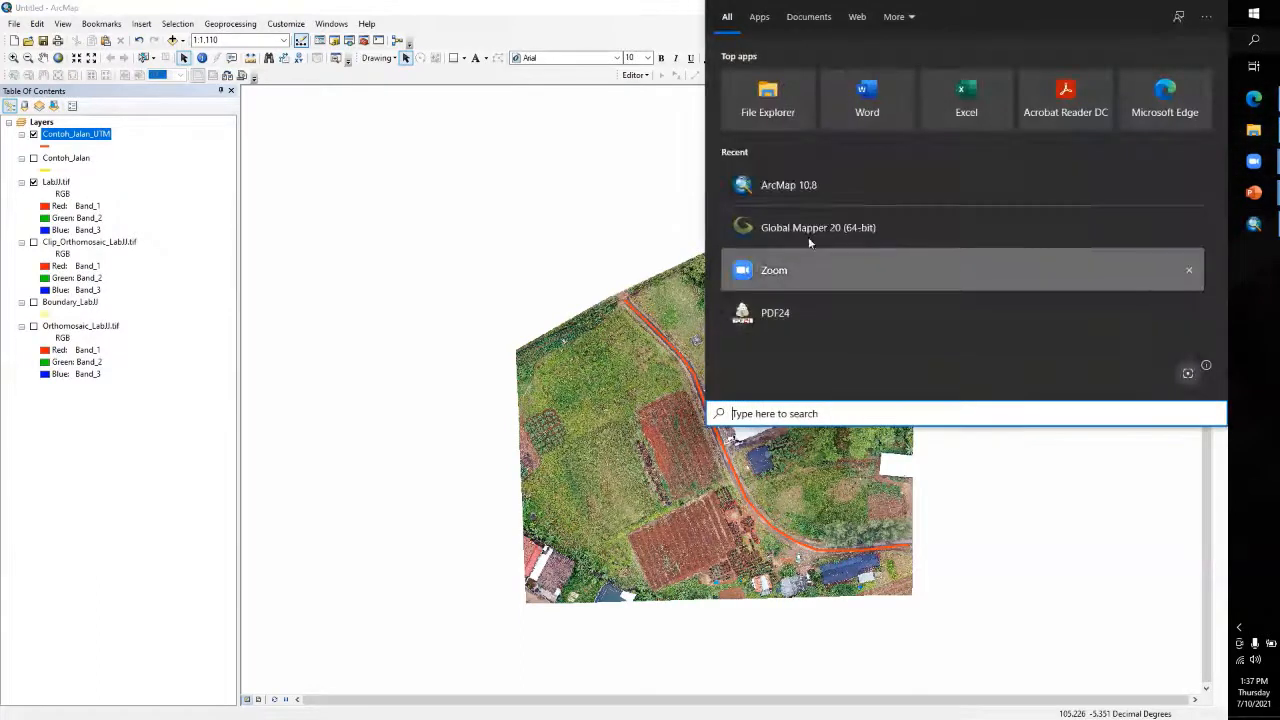
click(812, 200)
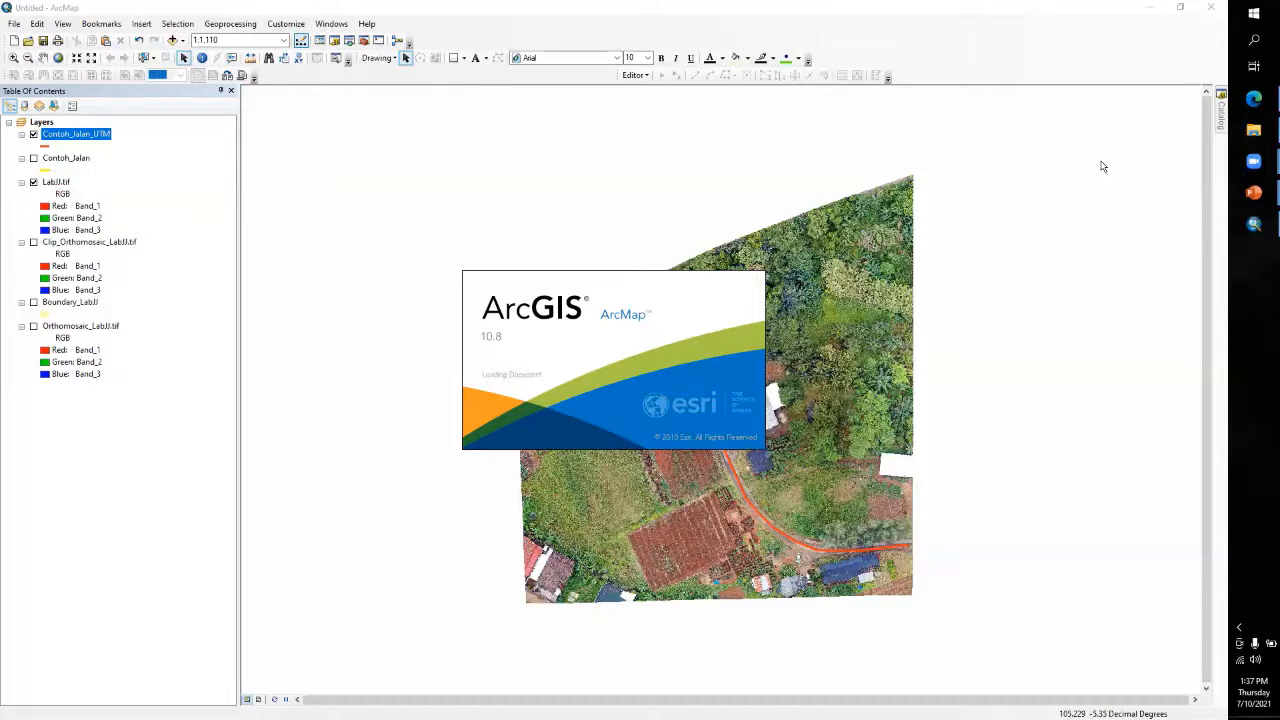
mouse_move(1260, 136)
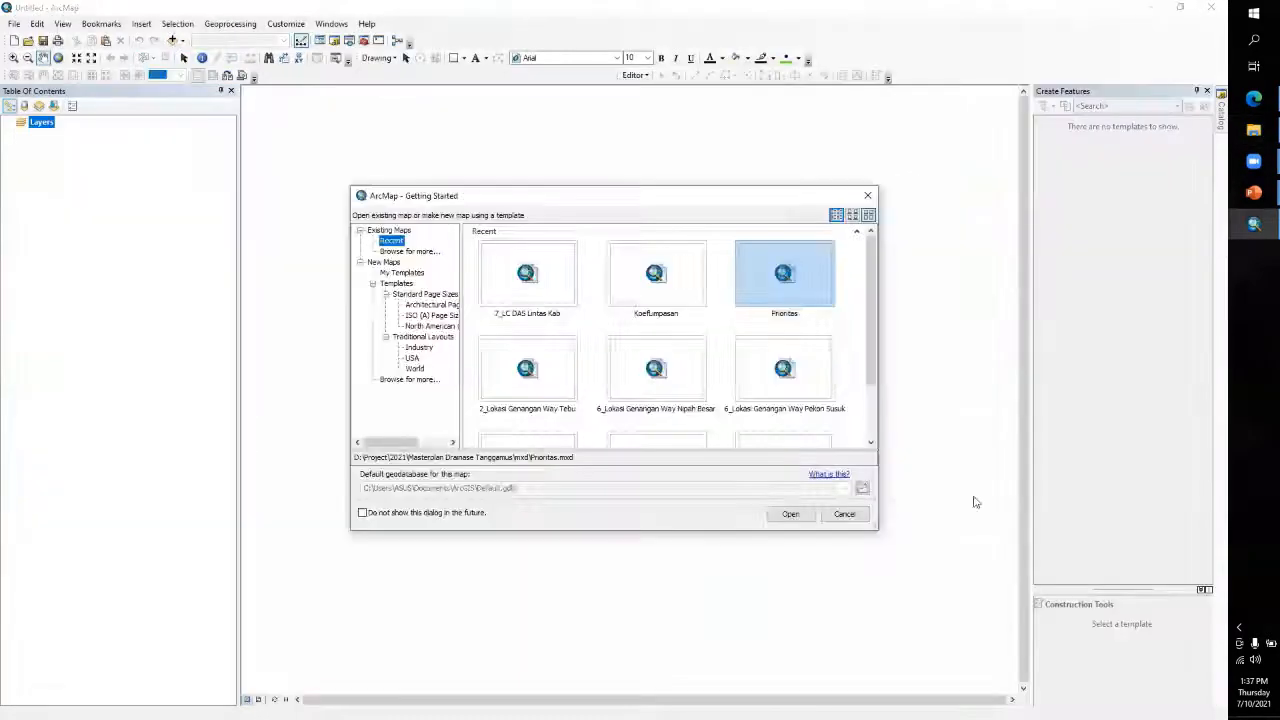
click(846, 514)
Add the raster DemnasTanggamusCrop.tif to the map from Project\2021\Masterplan Drainase Tanggamus\MosaicDEM
click(175, 40)
click(537, 278)
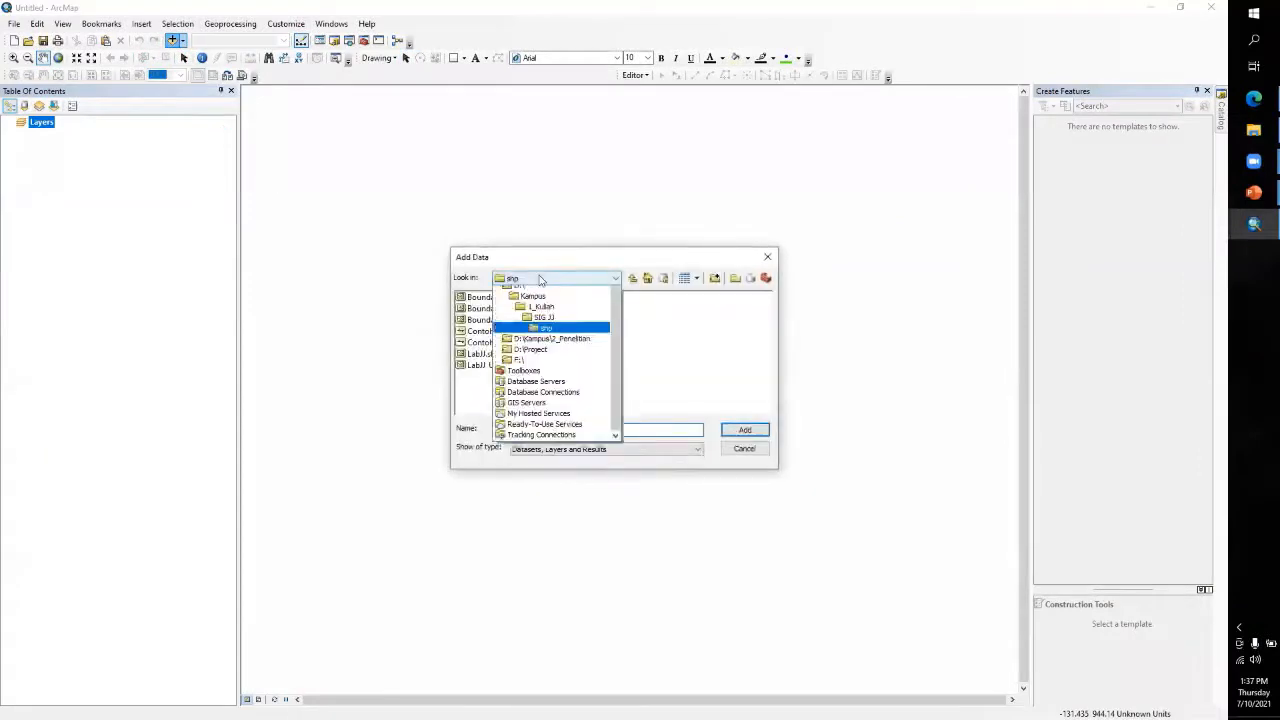
scroll(543, 316, up, 1)
click(541, 313)
double_click(482, 320)
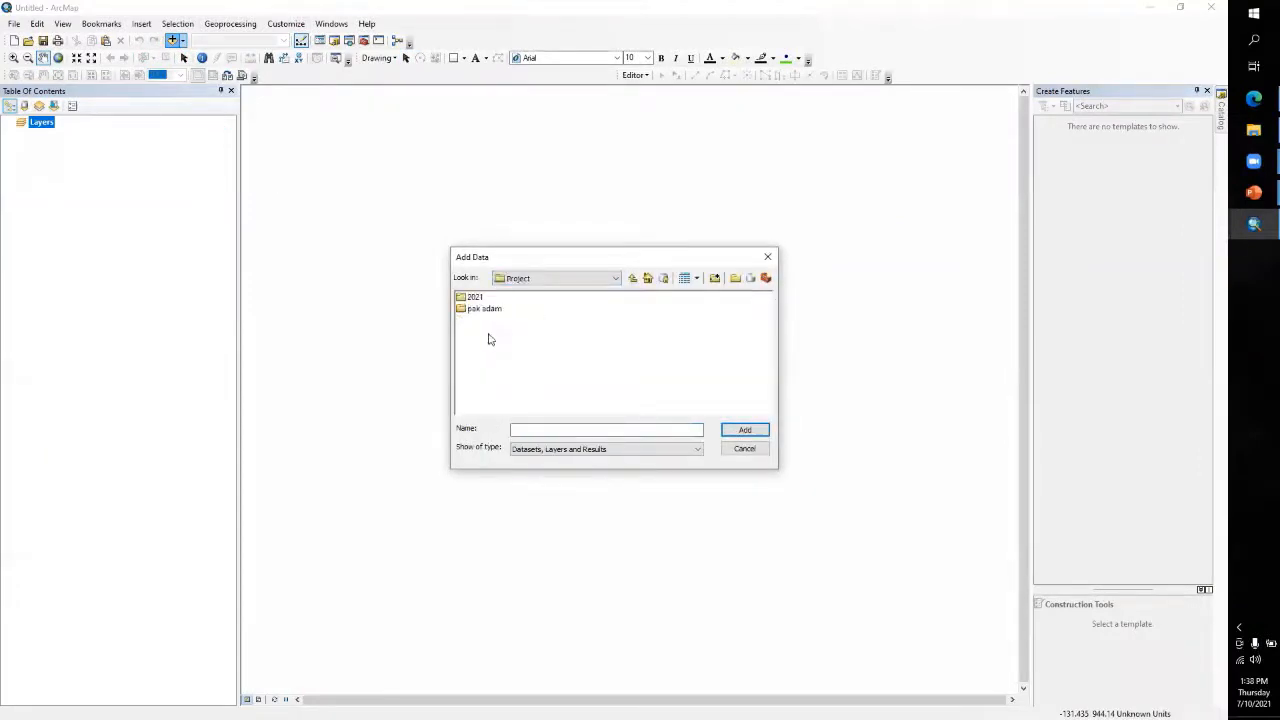
double_click(480, 308)
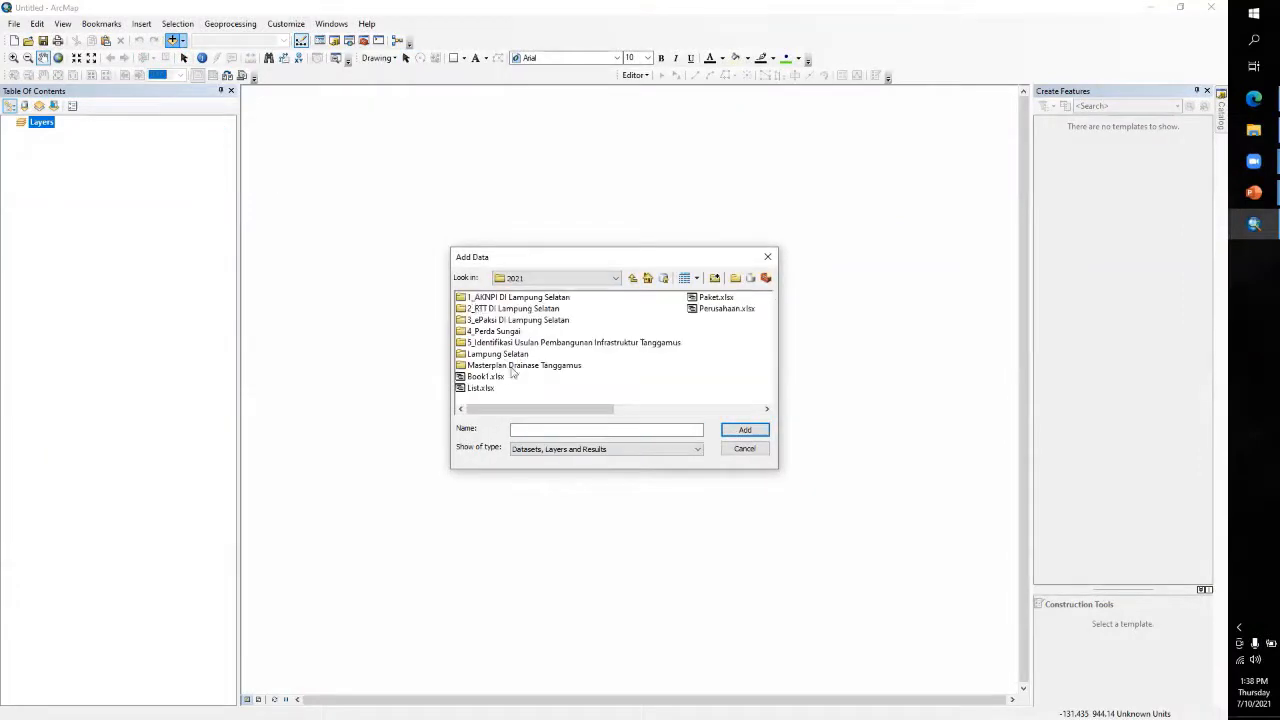
double_click(512, 366)
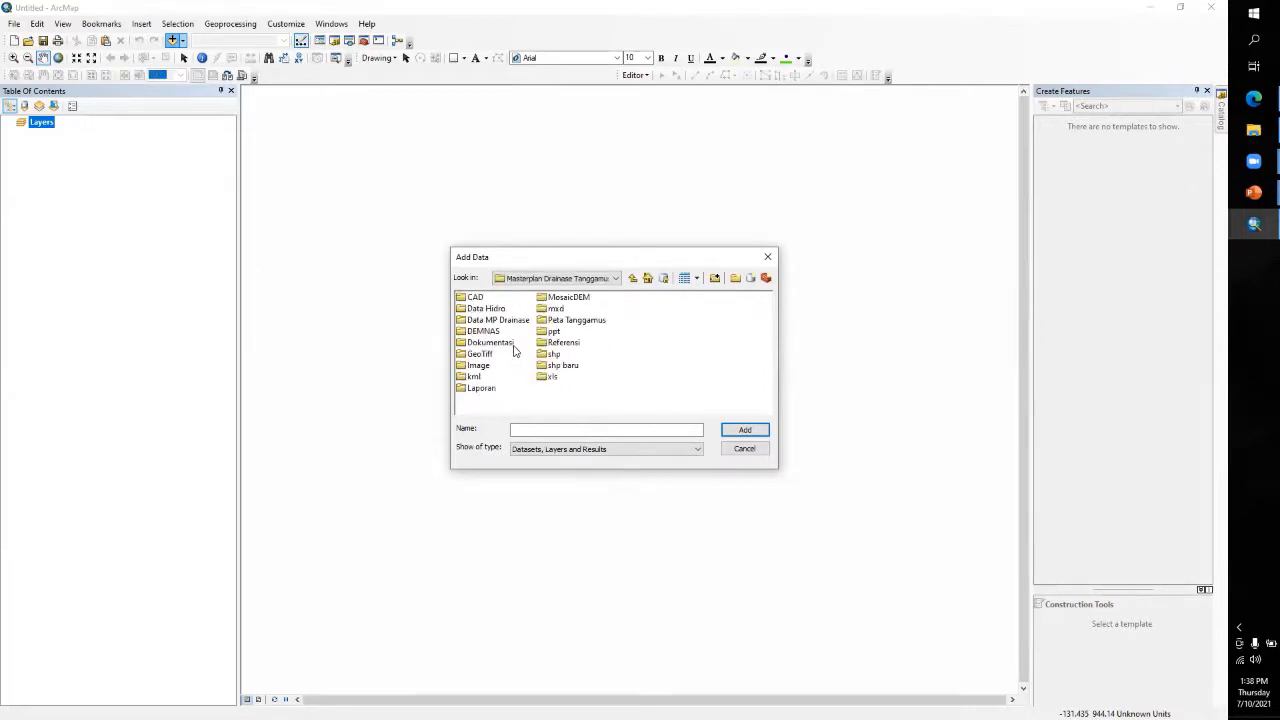
double_click(566, 299)
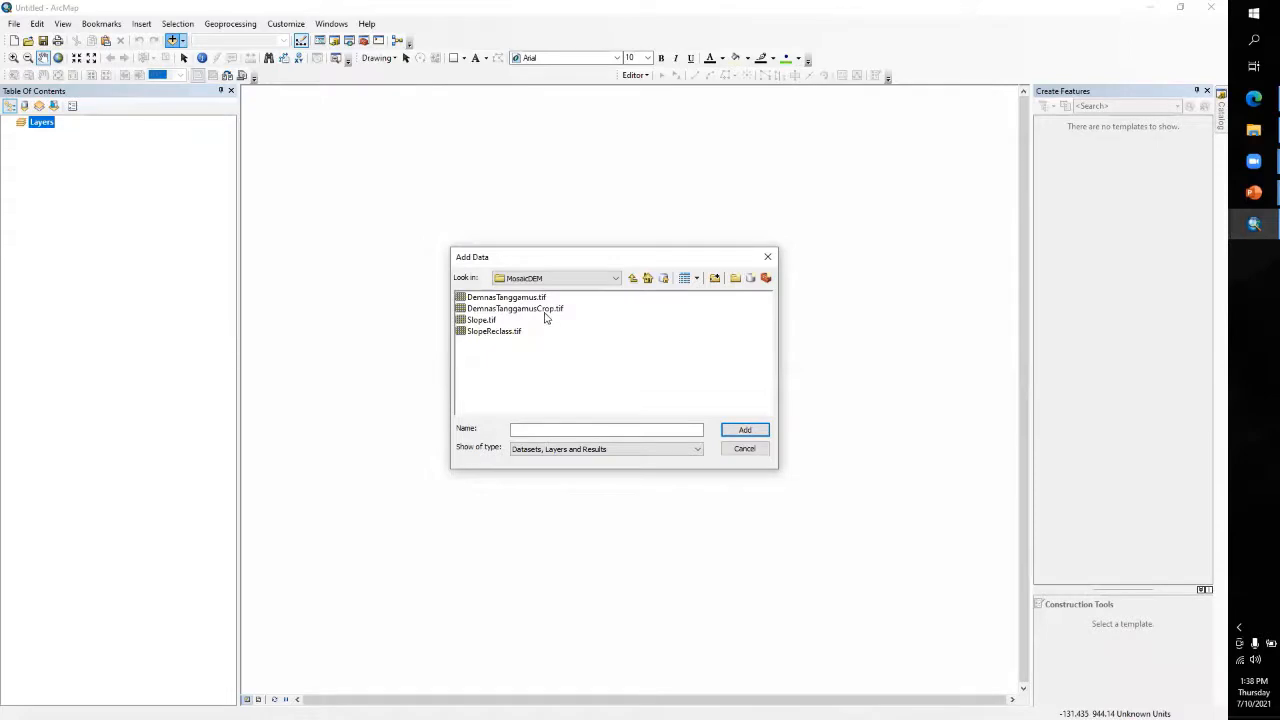
click(548, 309)
click(742, 432)
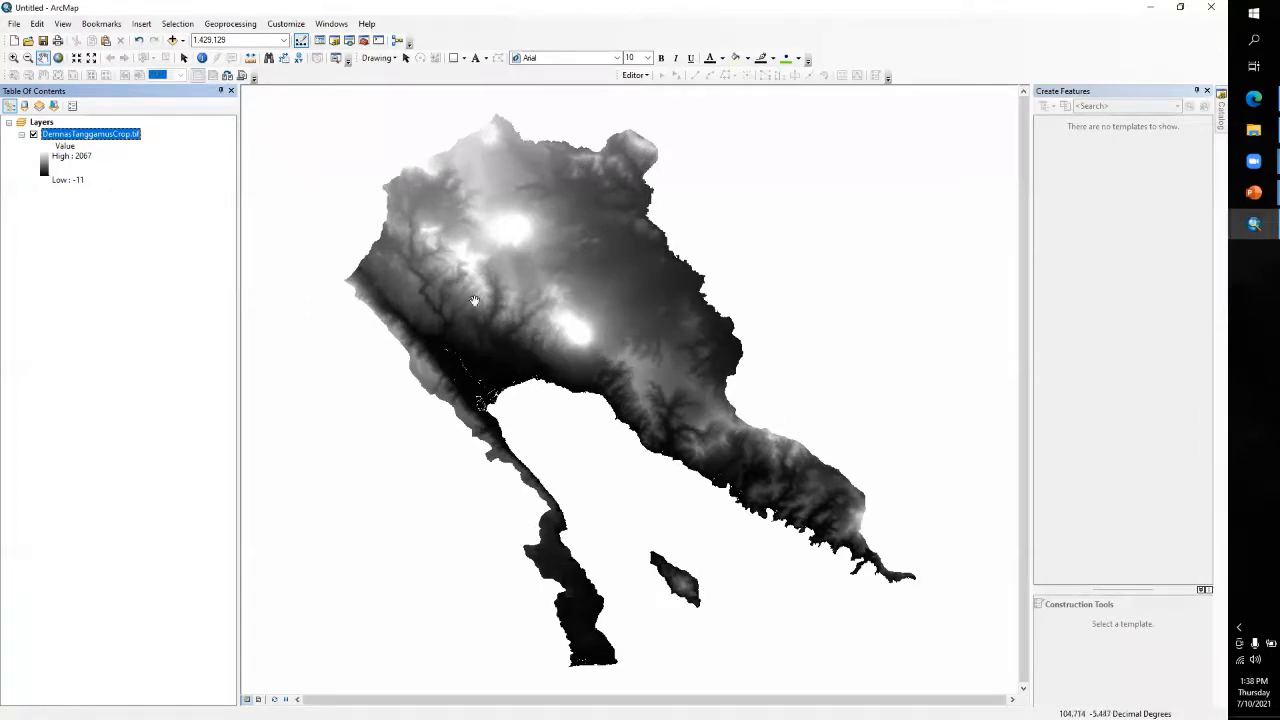
Symbolize the DemnasTanggamusCrop.tif layer as stretched with the dark green to yellow to orange-red color ramp
double_click(113, 136)
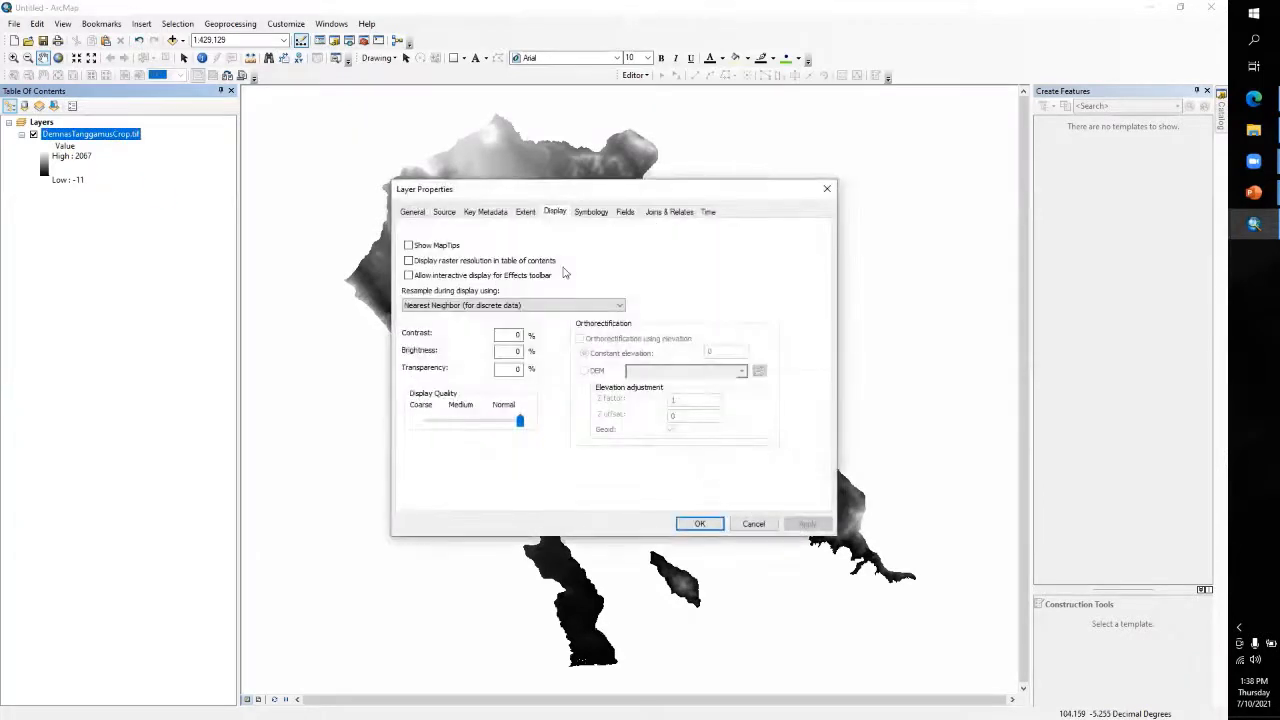
click(595, 213)
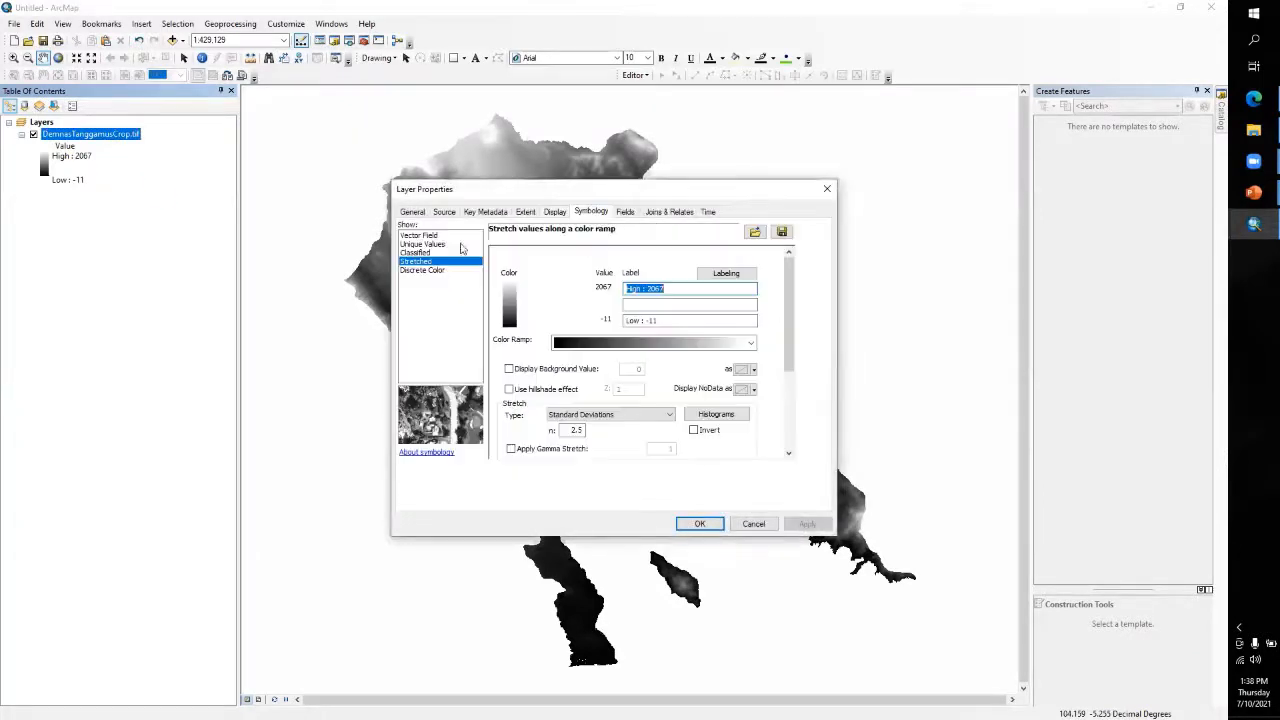
click(604, 344)
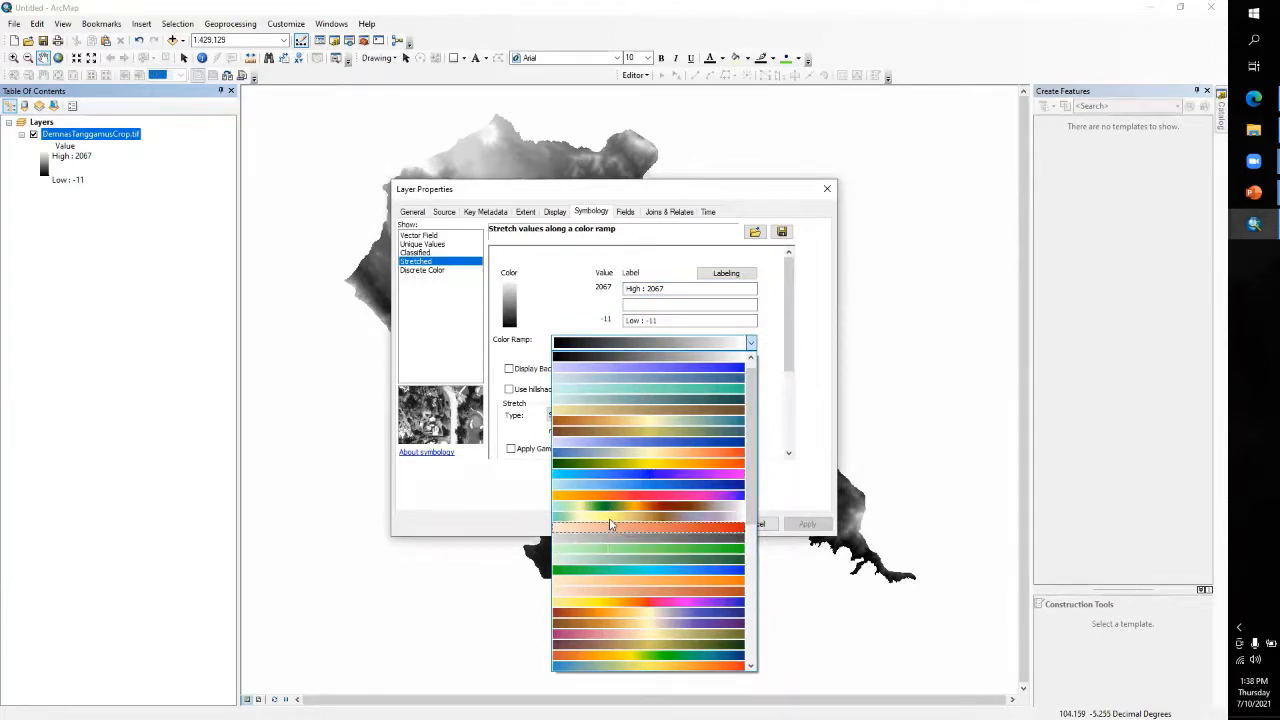
click(638, 465)
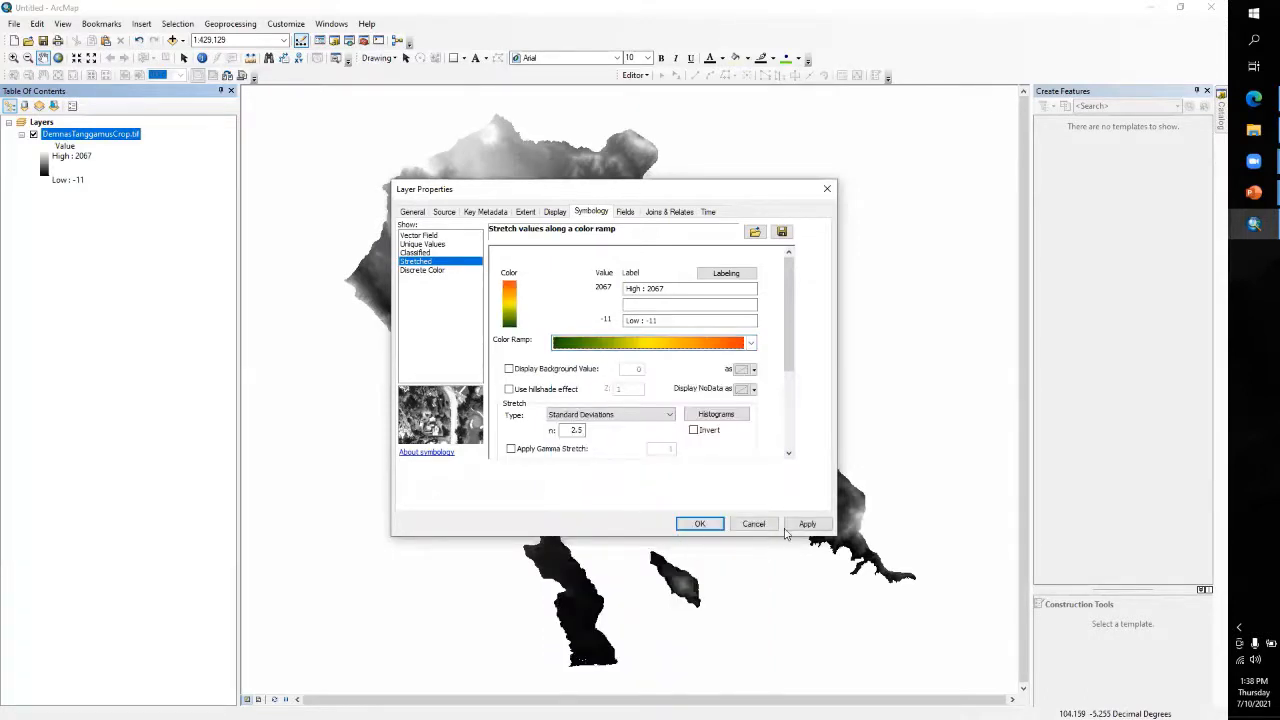
click(807, 523)
click(698, 523)
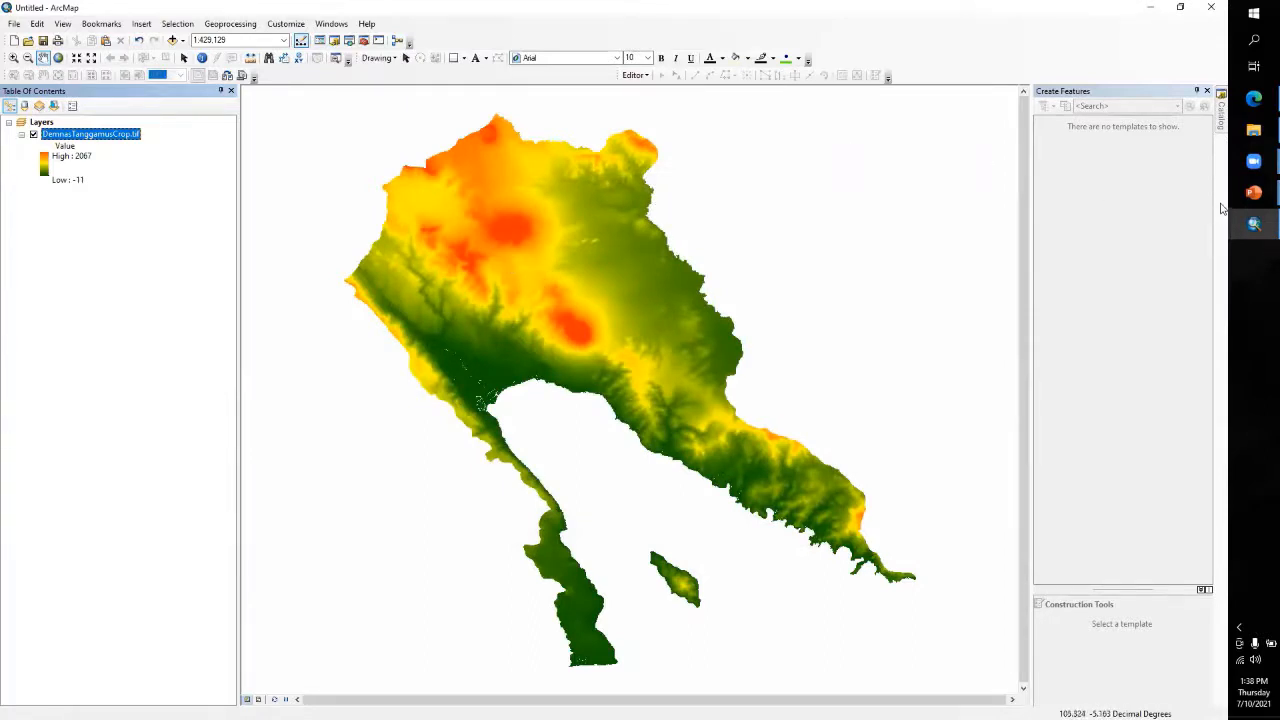
Start a new point shapefile named PI in the folder D:\Kampus\1_Kuliah\SIG JJ\shp
mouse_move(1222, 125)
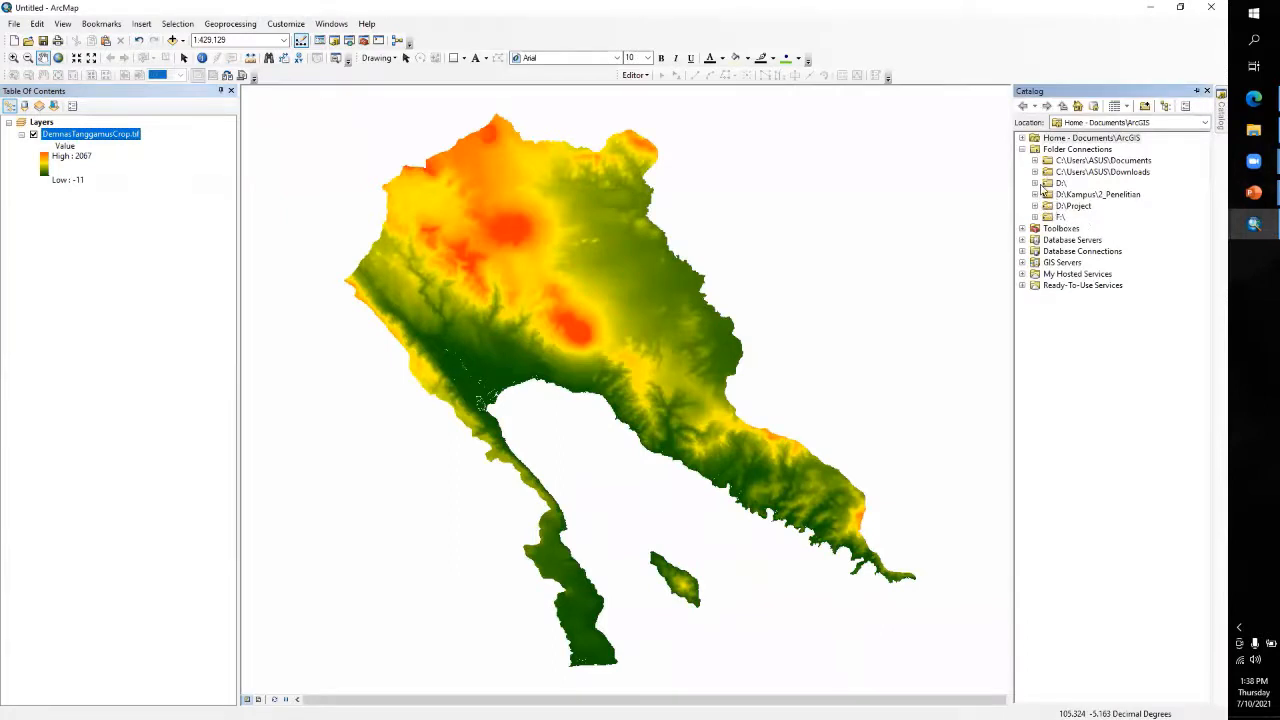
click(1036, 184)
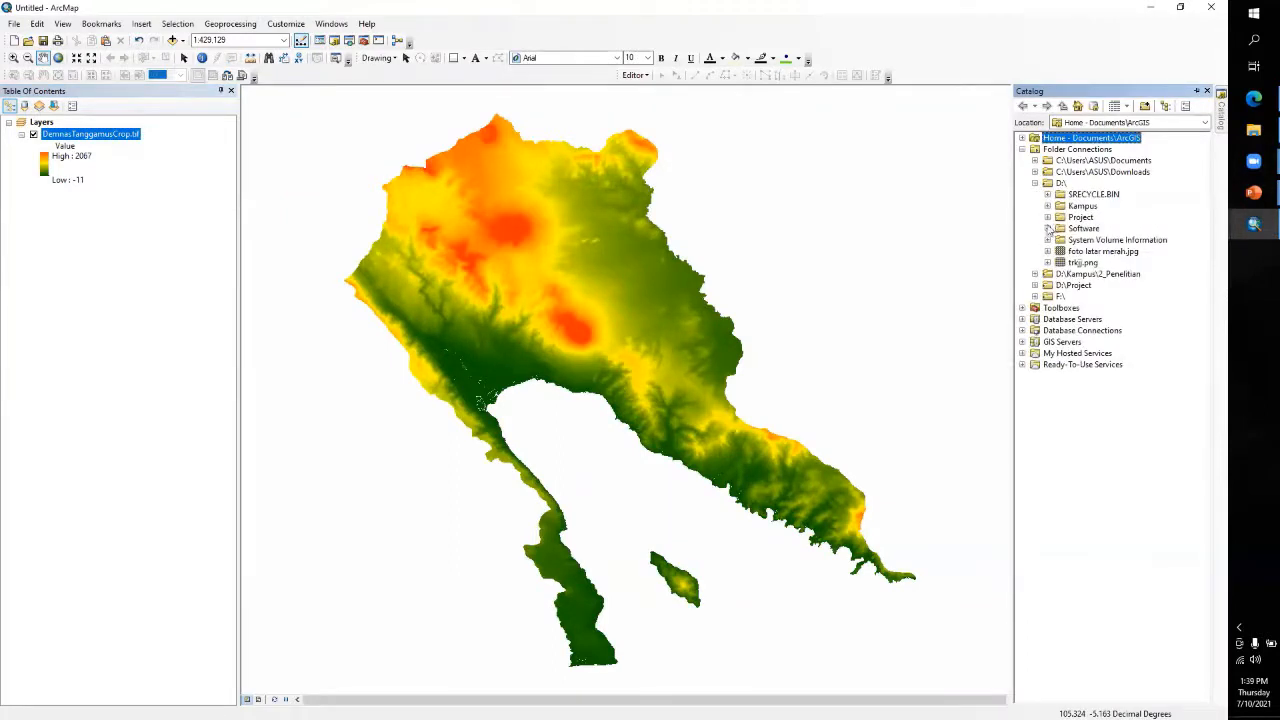
click(1047, 206)
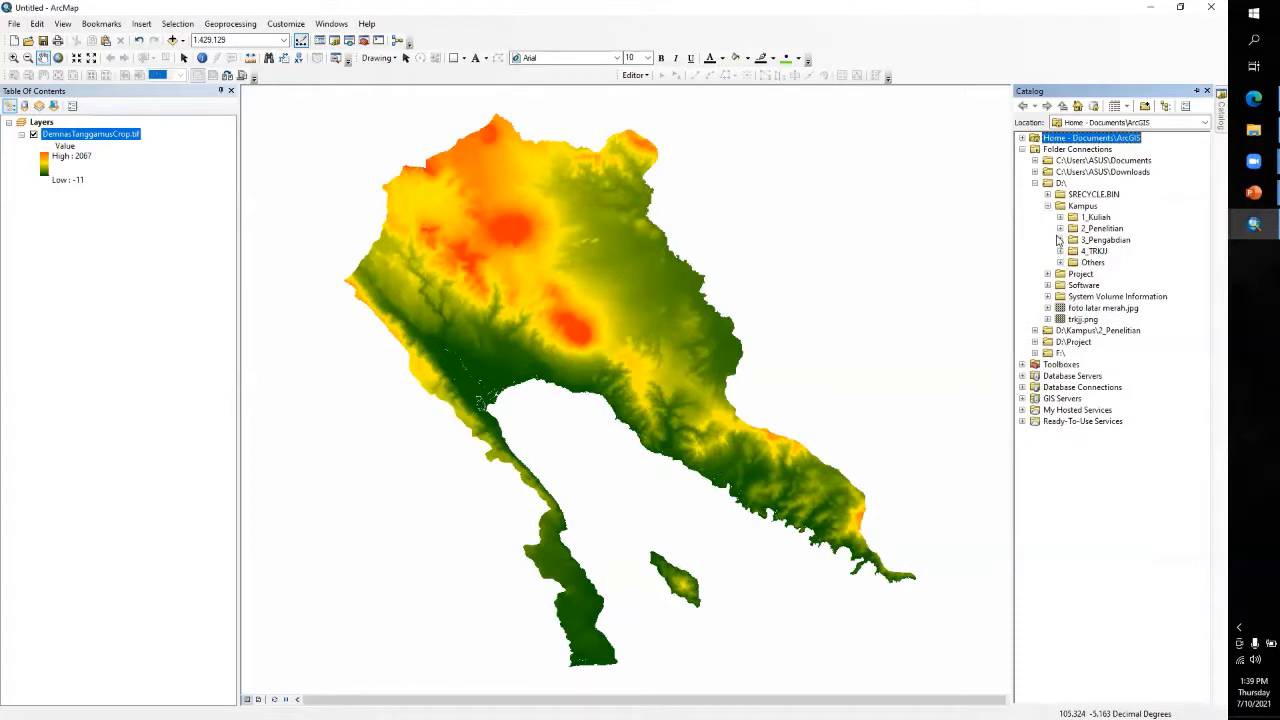
click(1060, 218)
click(1073, 319)
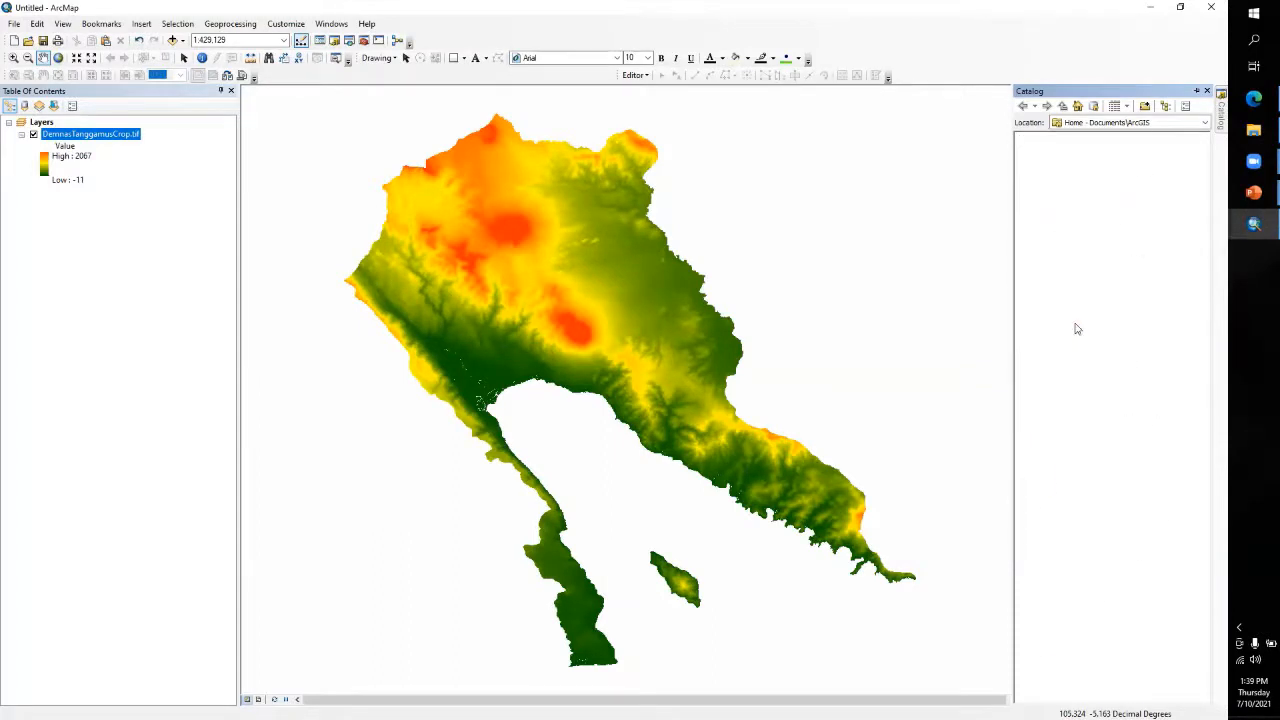
right_click(1110, 399)
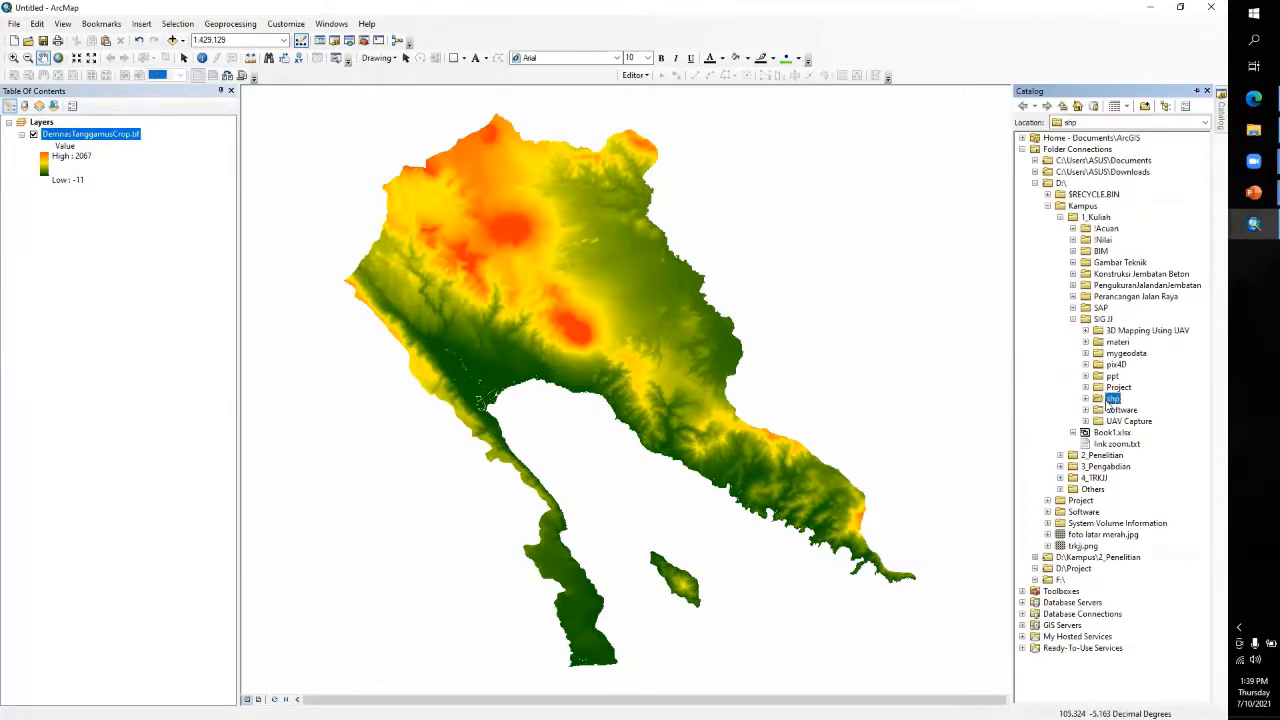
mouse_move(1140, 485)
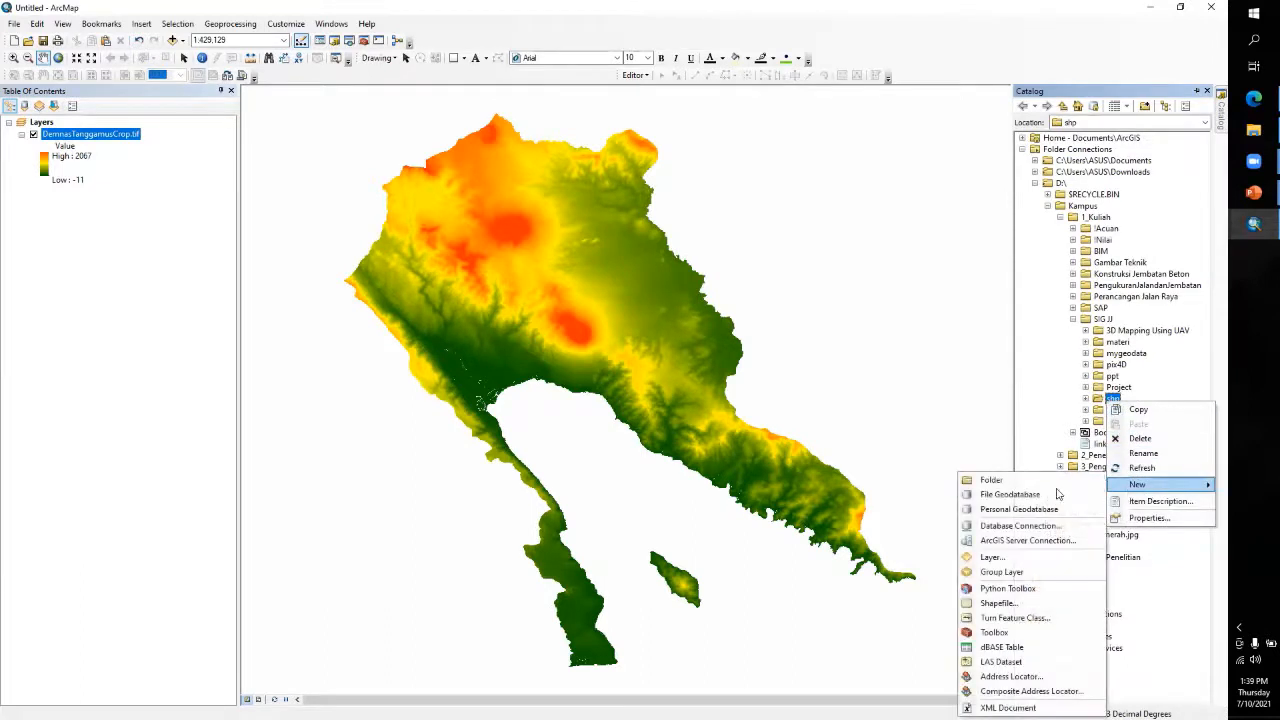
click(1000, 604)
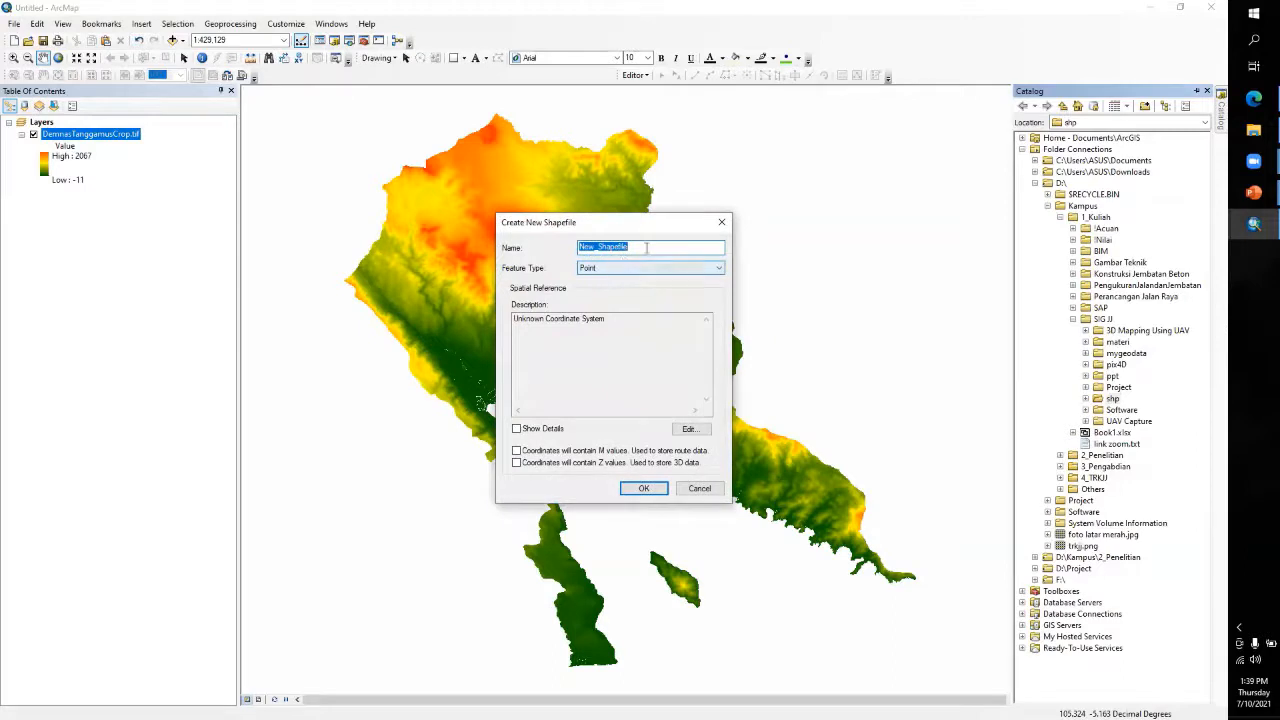
drag(648, 247, 533, 249)
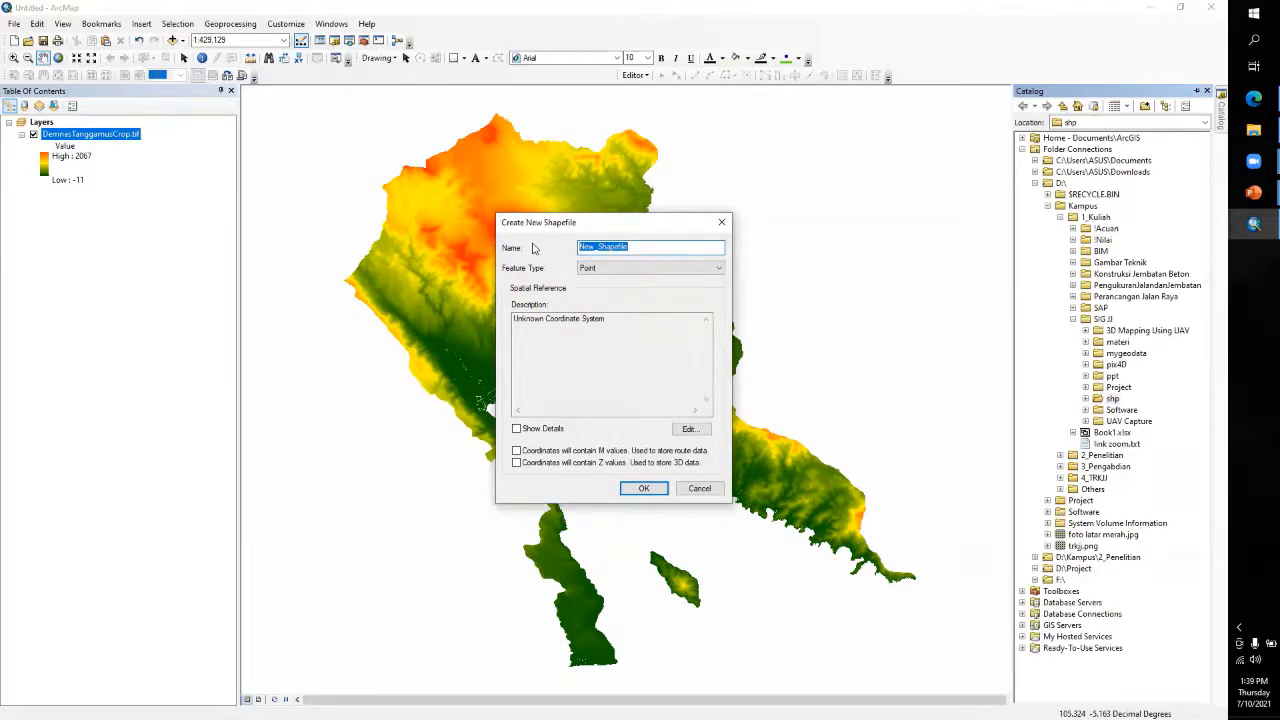
text(P)
Assign the WGS 1984 geographic coordinate system from the World group to the new shapefile and create it
click(690, 428)
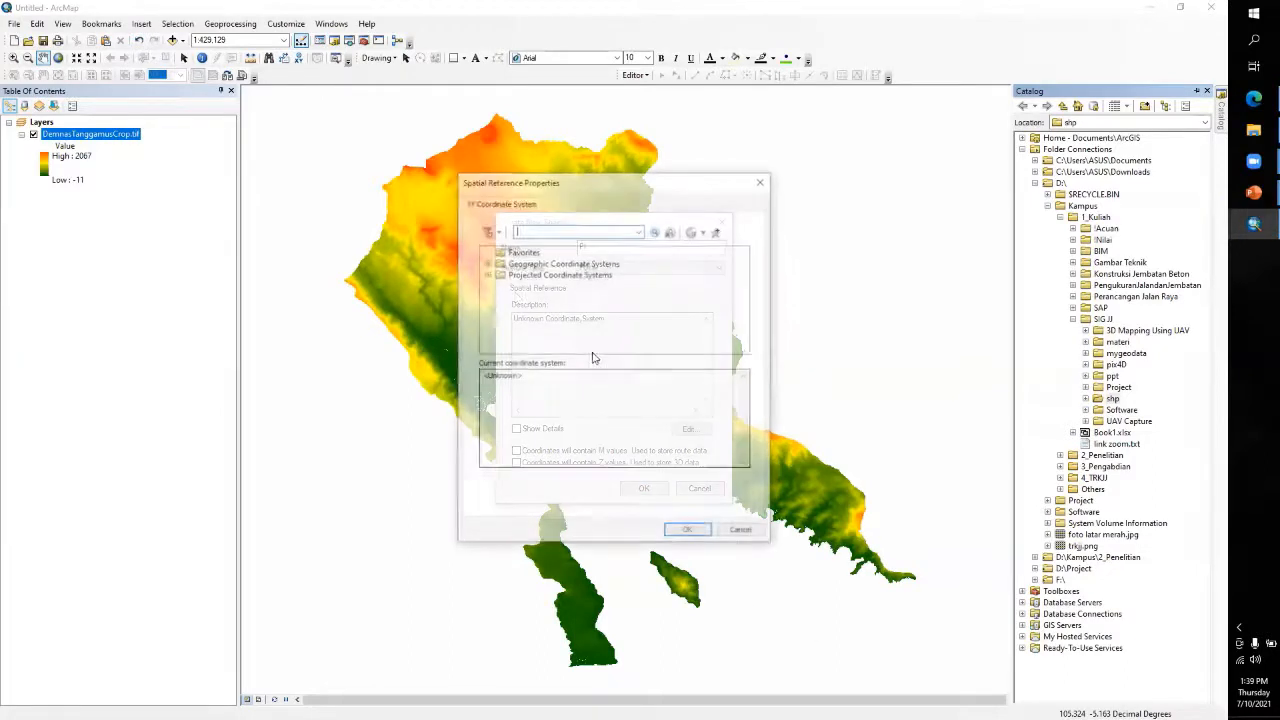
click(487, 264)
scroll(492, 275, down, 3)
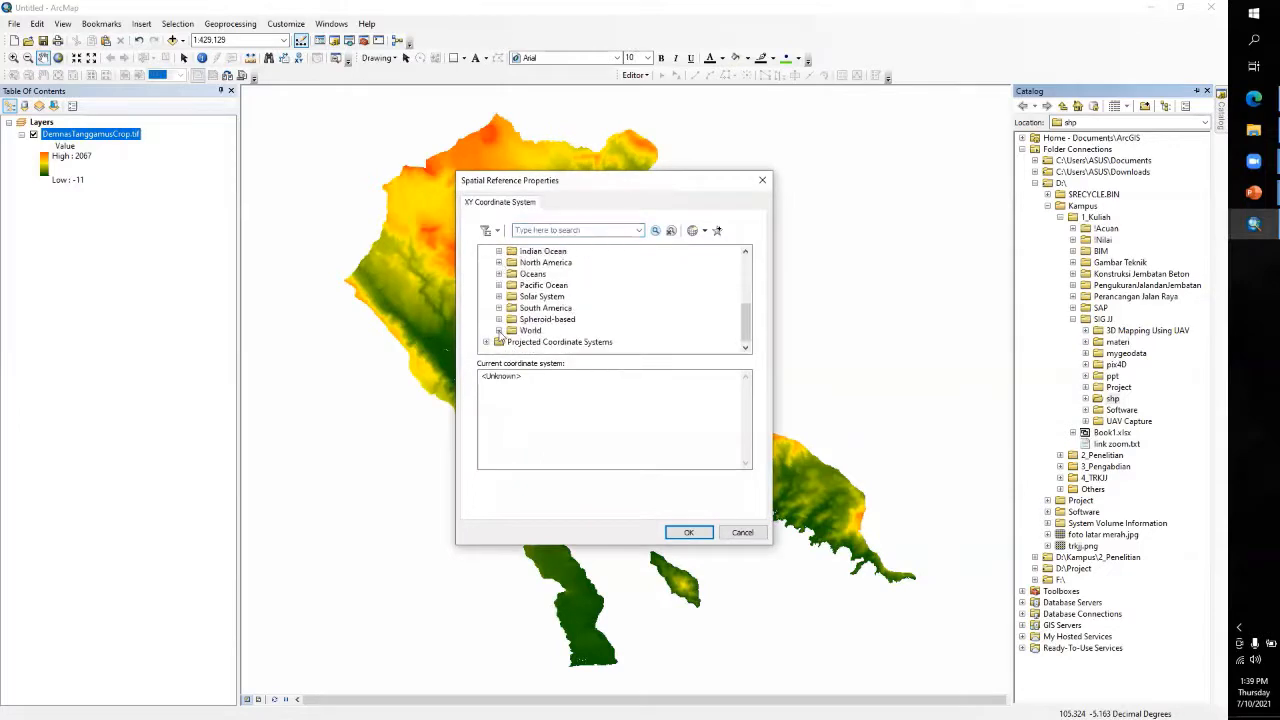
click(499, 330)
scroll(505, 340, down, 5)
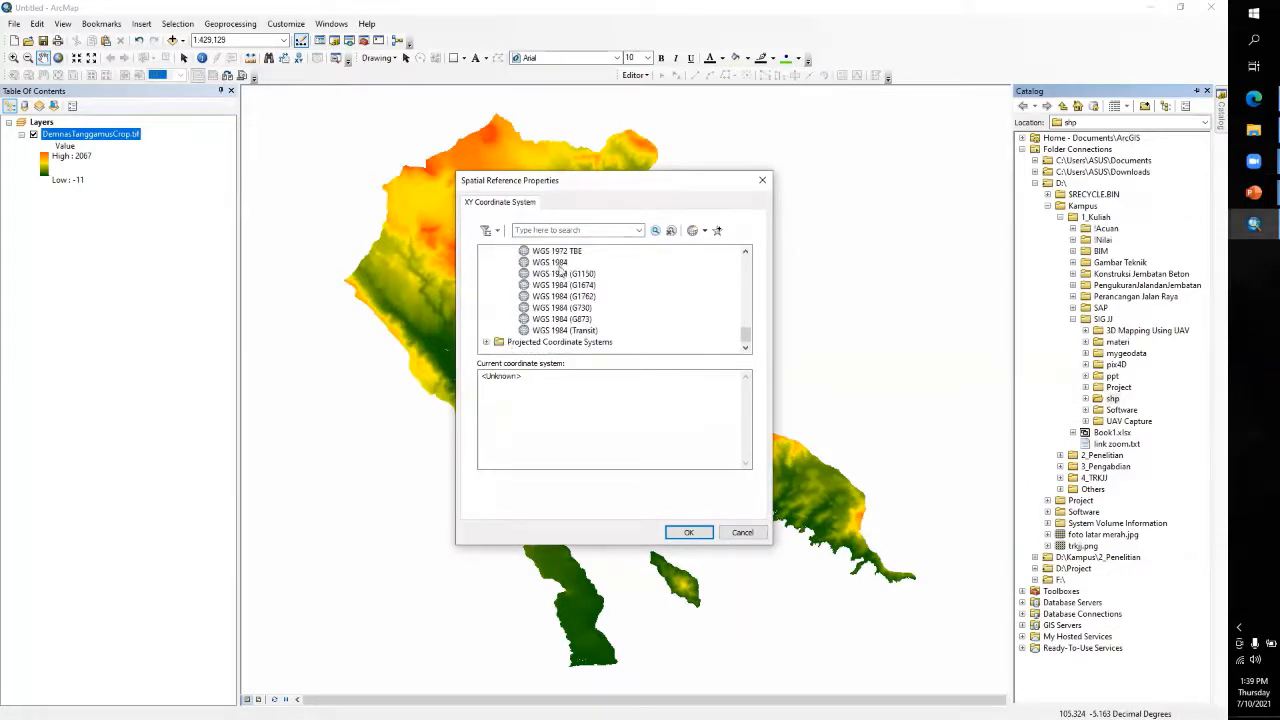
click(558, 263)
click(688, 532)
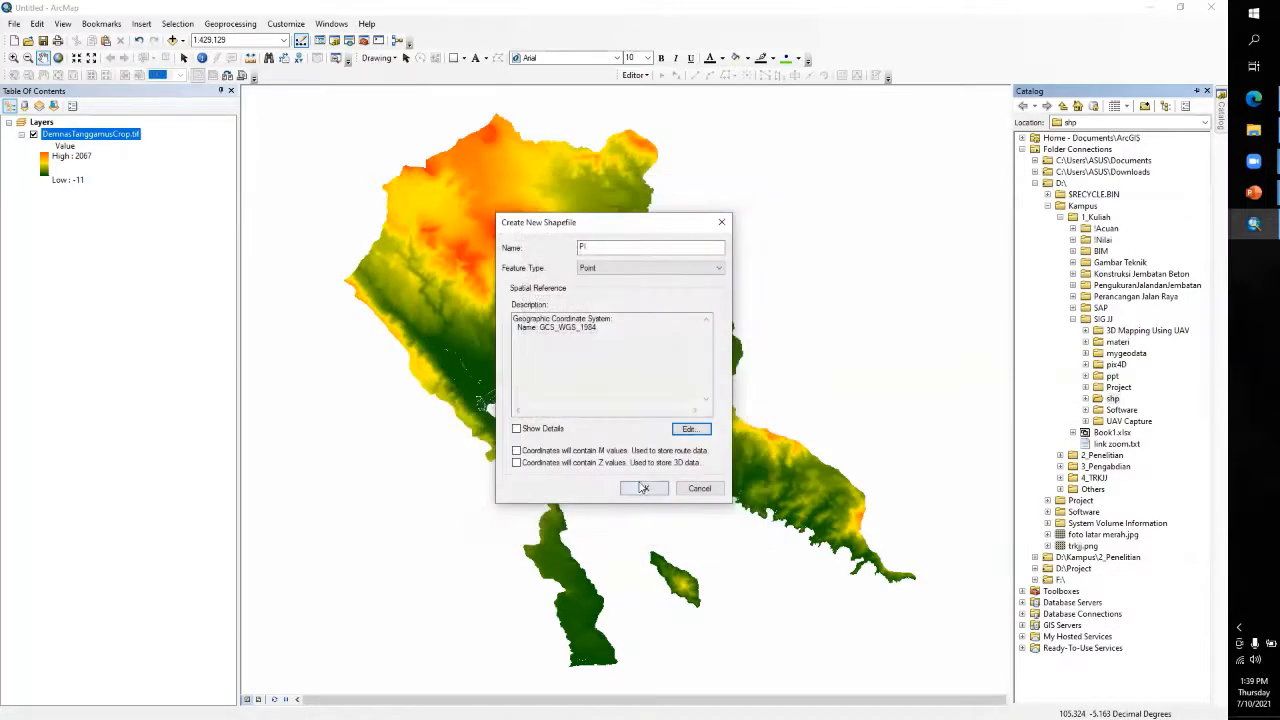
click(643, 488)
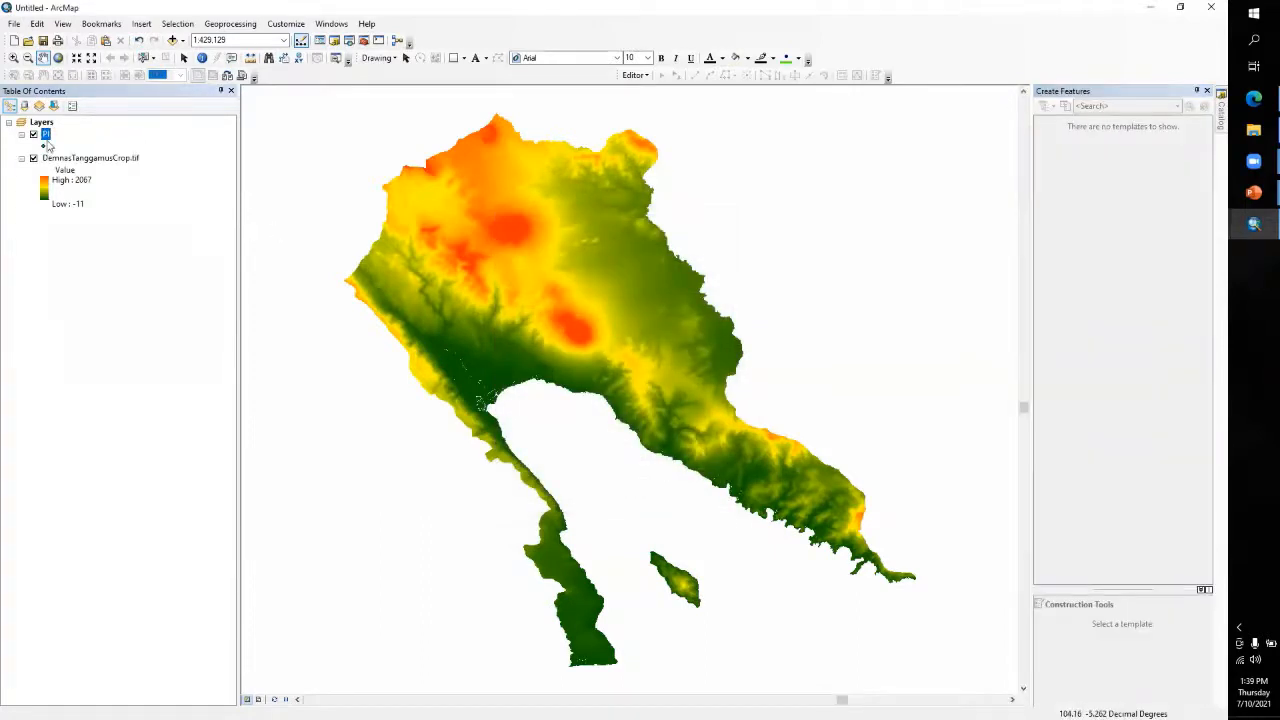
Symbolize the PI layer with the Circle 3 marker in white at size 8
double_click(45, 135)
click(548, 204)
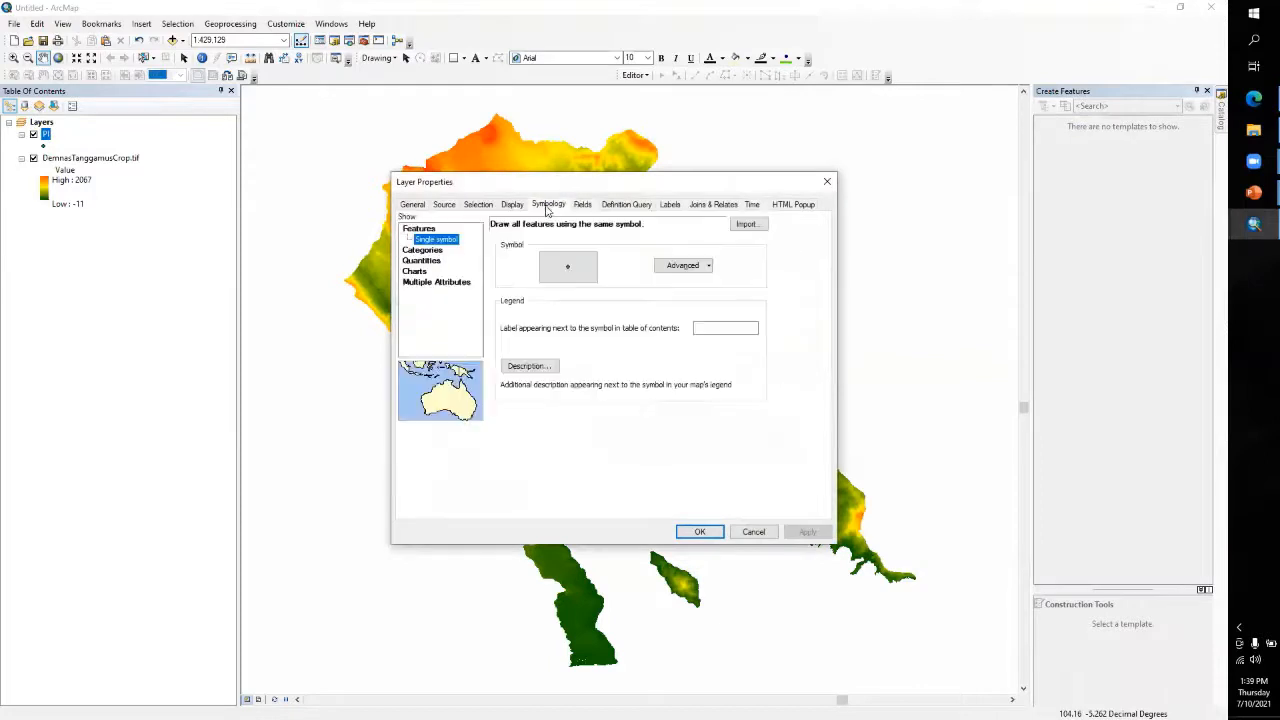
click(569, 266)
click(587, 498)
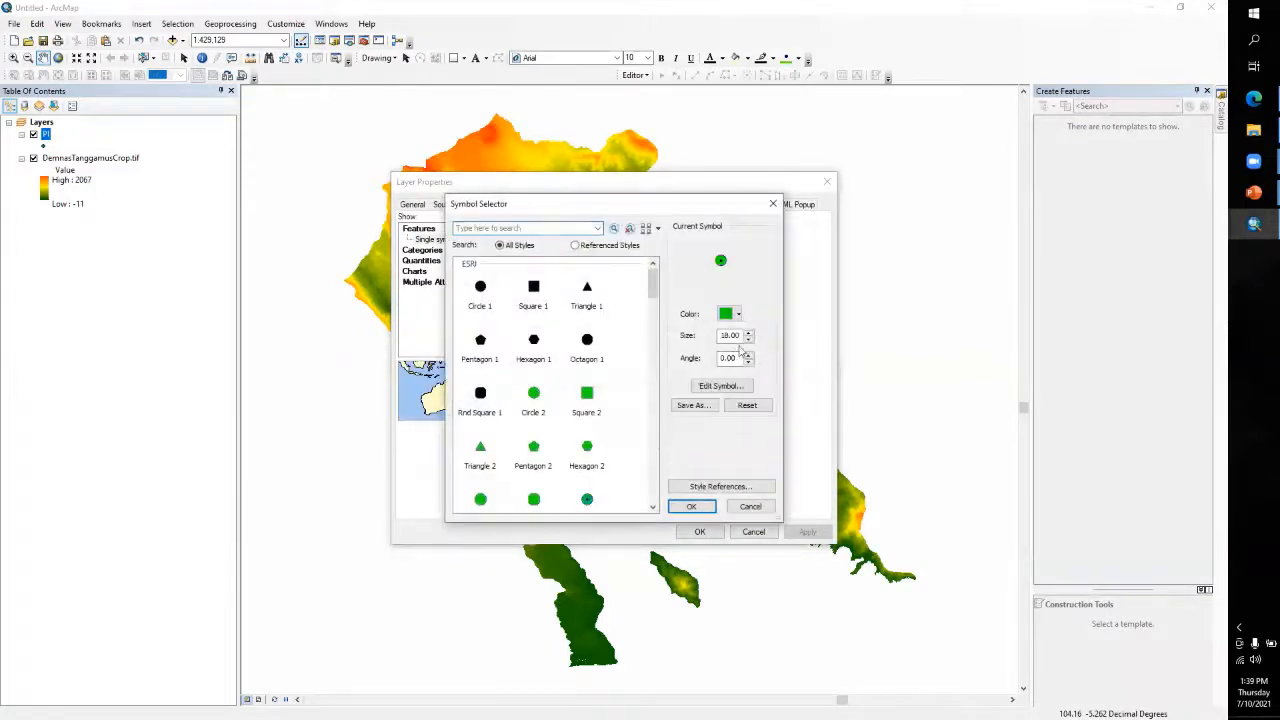
click(738, 315)
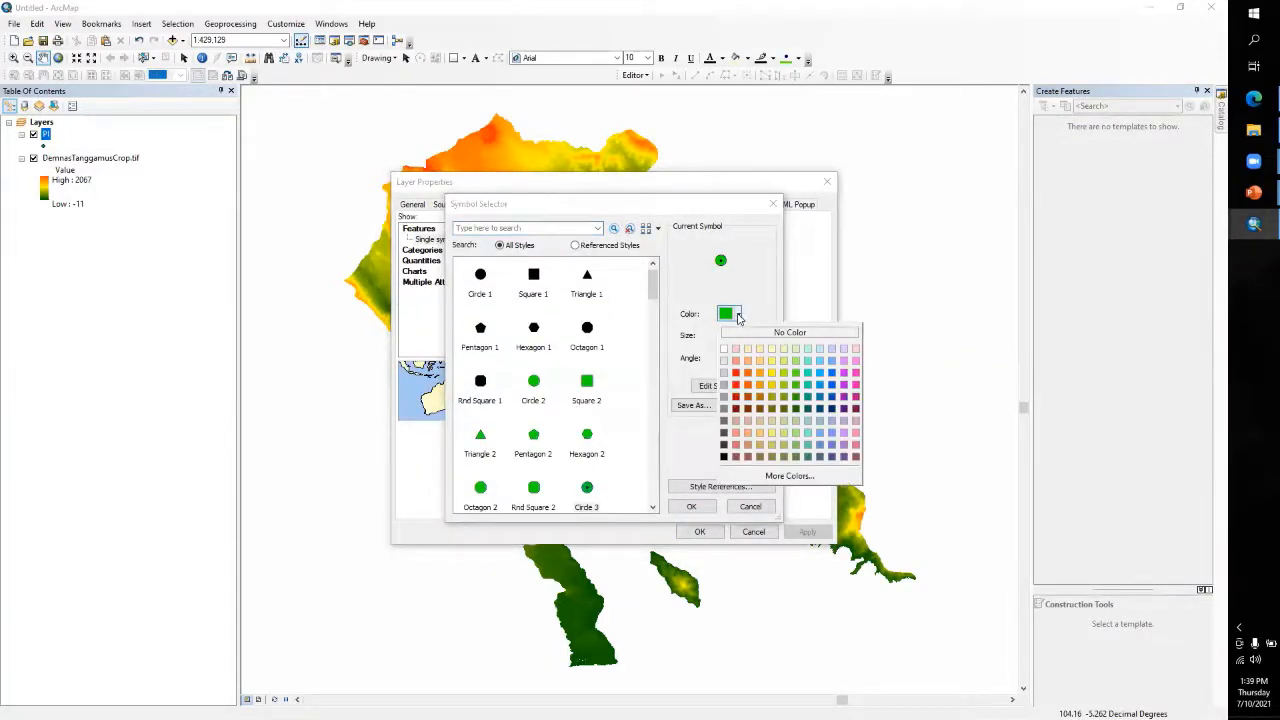
click(724, 349)
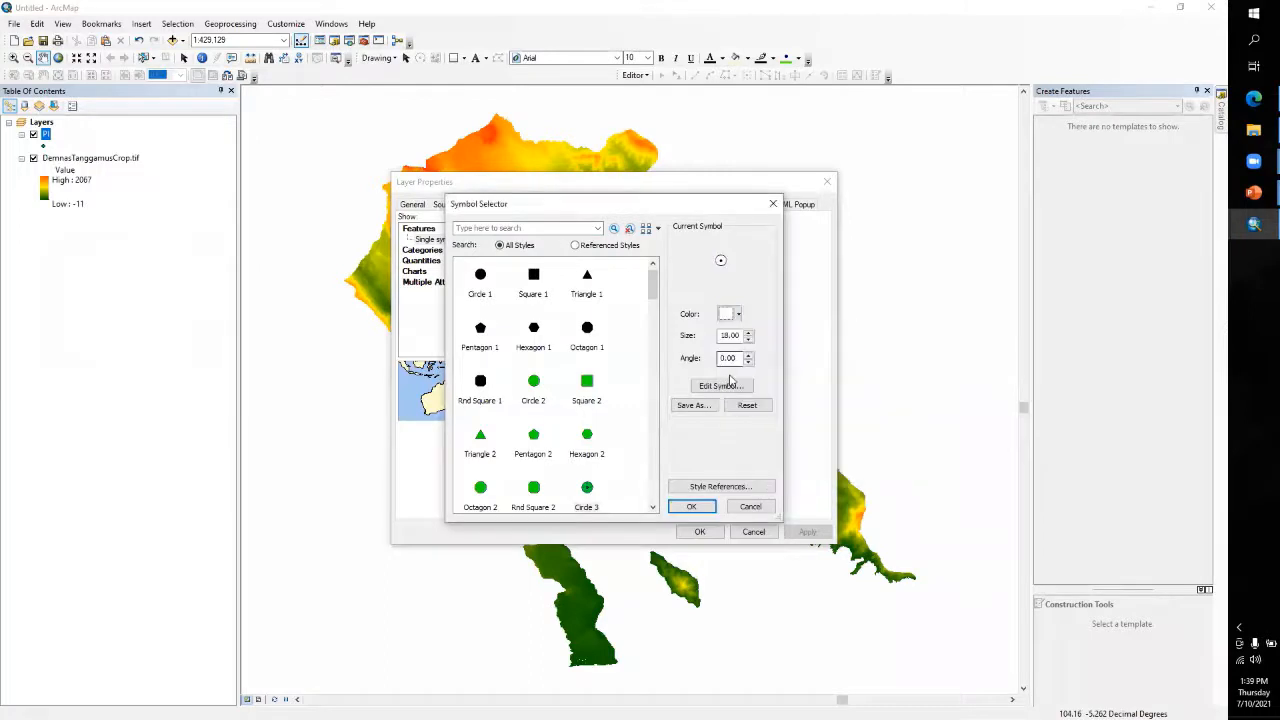
drag(742, 335, 716, 336)
text(8)
click(691, 507)
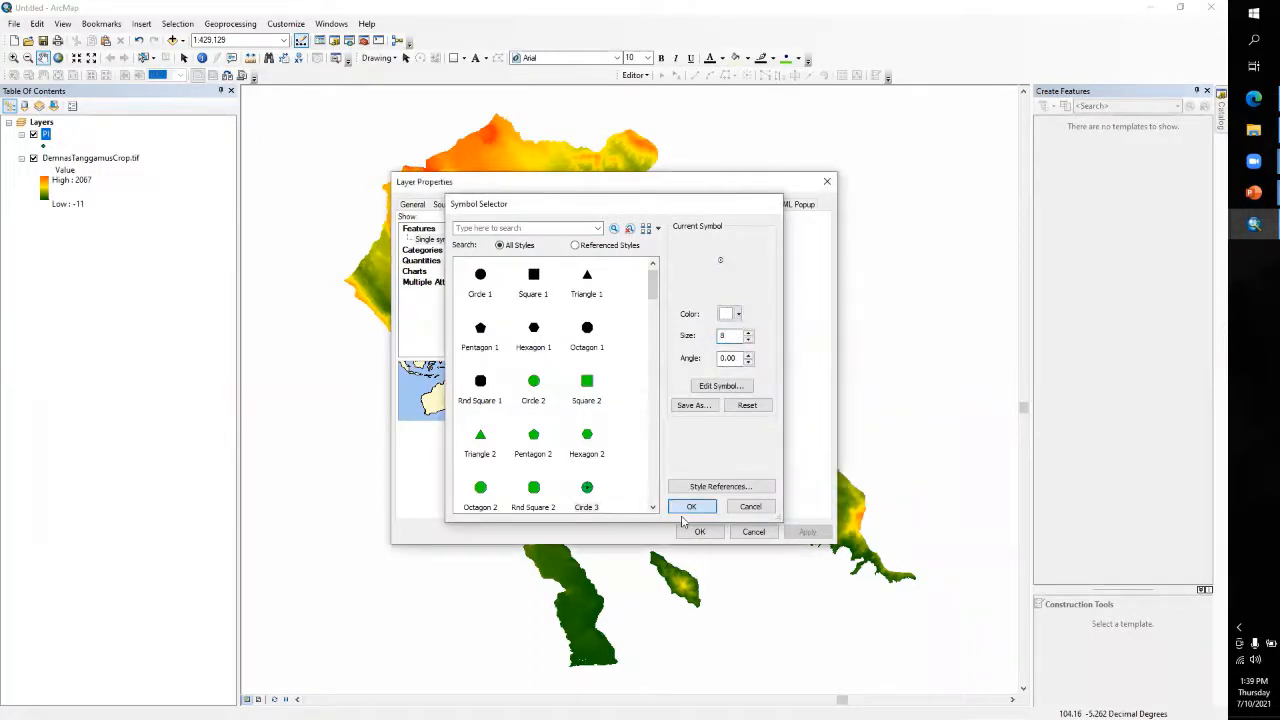
click(699, 531)
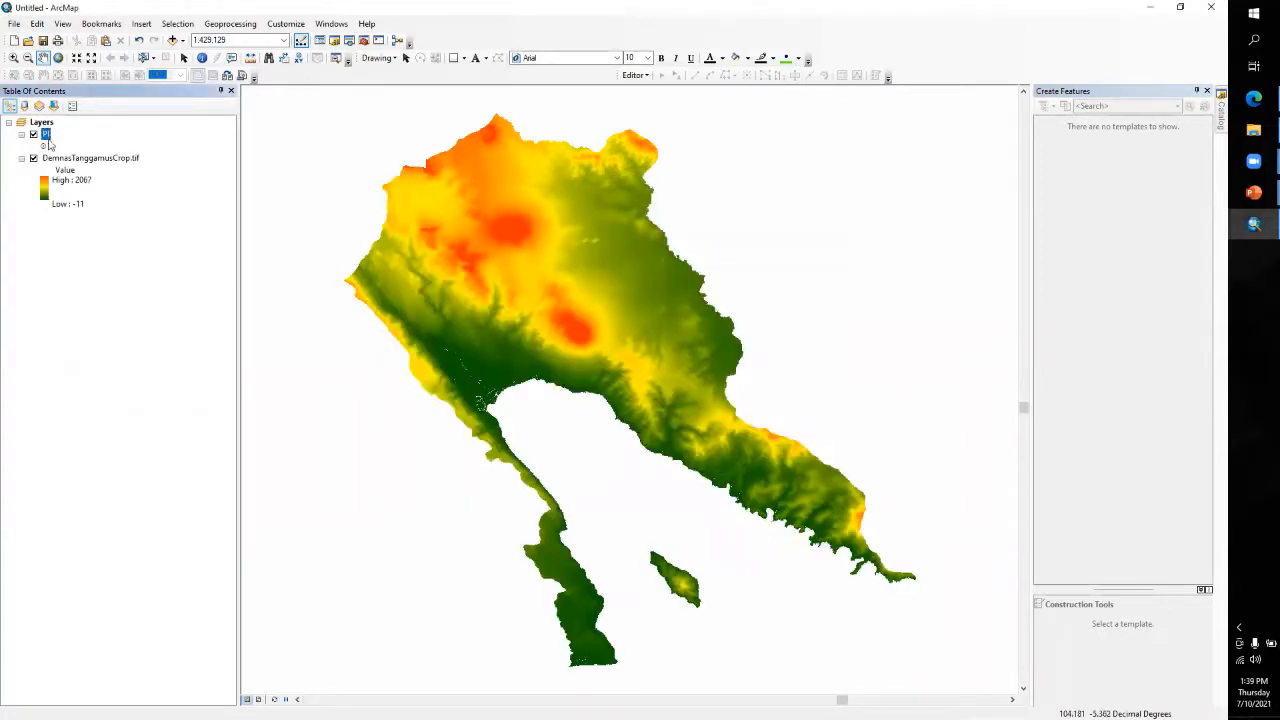
Start an editing session on the PI layer and activate its template for creating point features
right_click(45, 139)
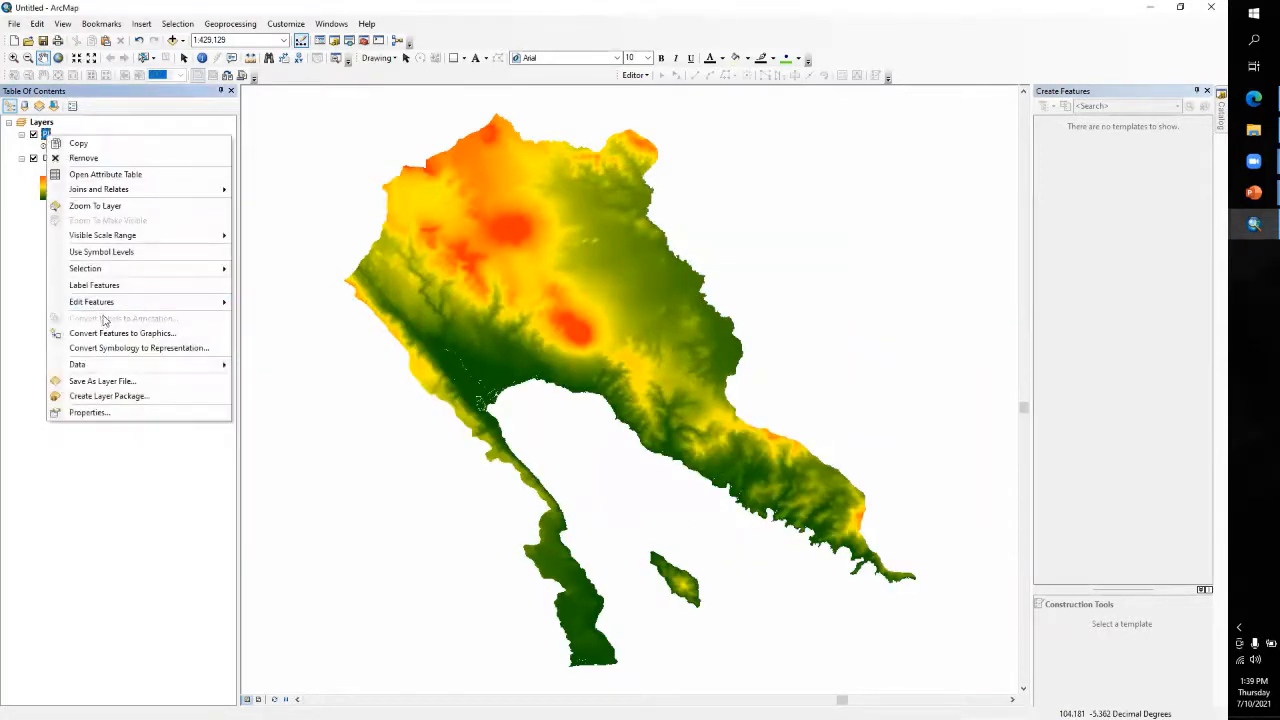
click(253, 305)
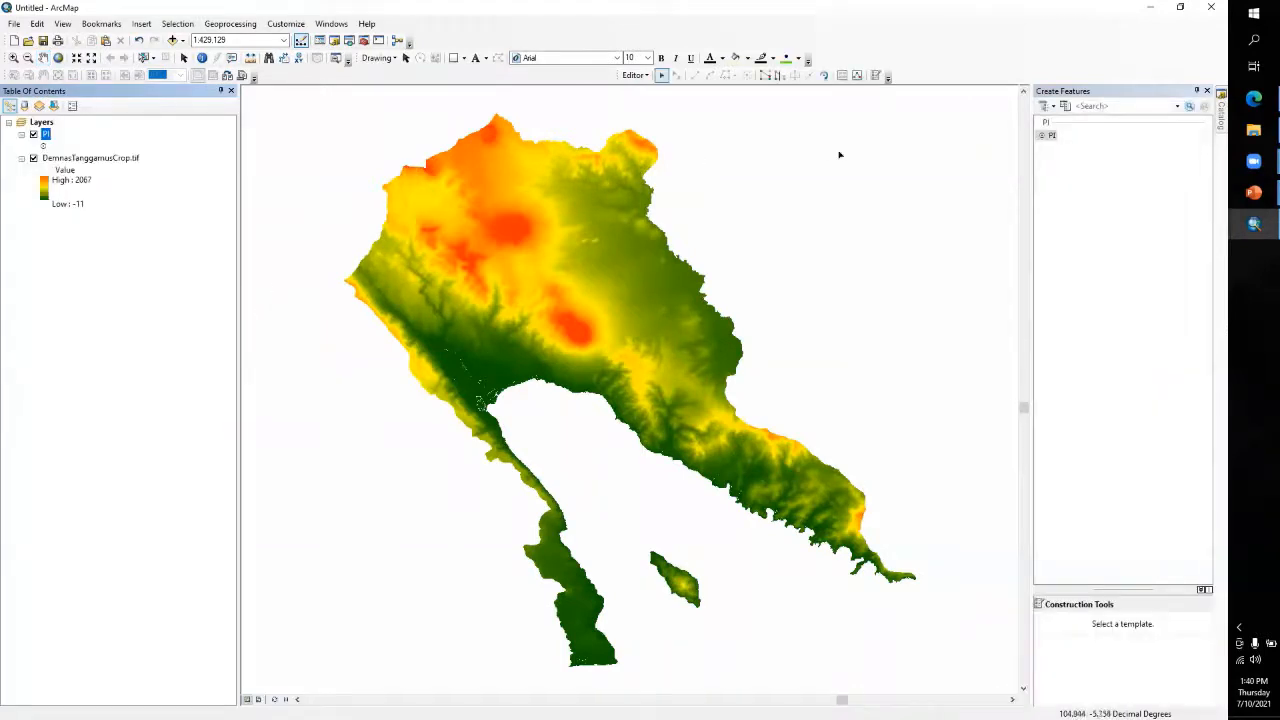
click(876, 76)
click(1046, 136)
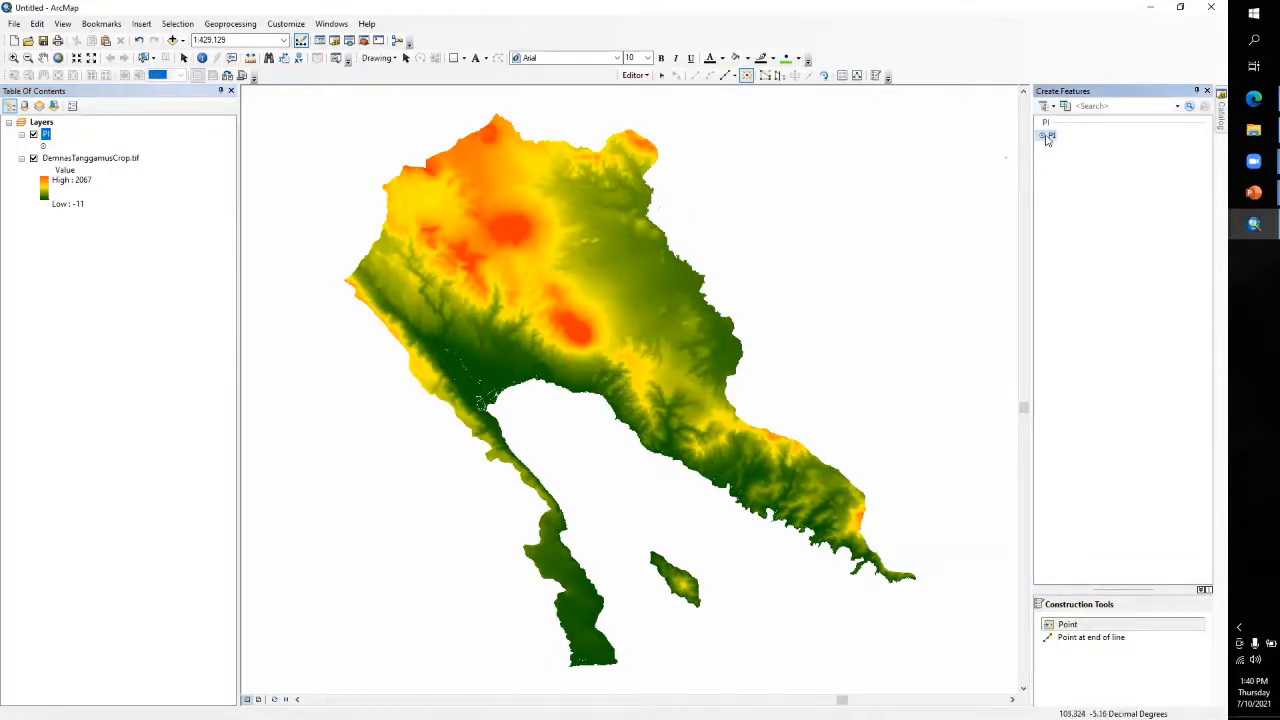
Place 15 points scattered over the DEM, from the northeastern lowland through the western hills and along the bay to the southeastern peninsula
click(604, 271)
click(669, 333)
click(661, 299)
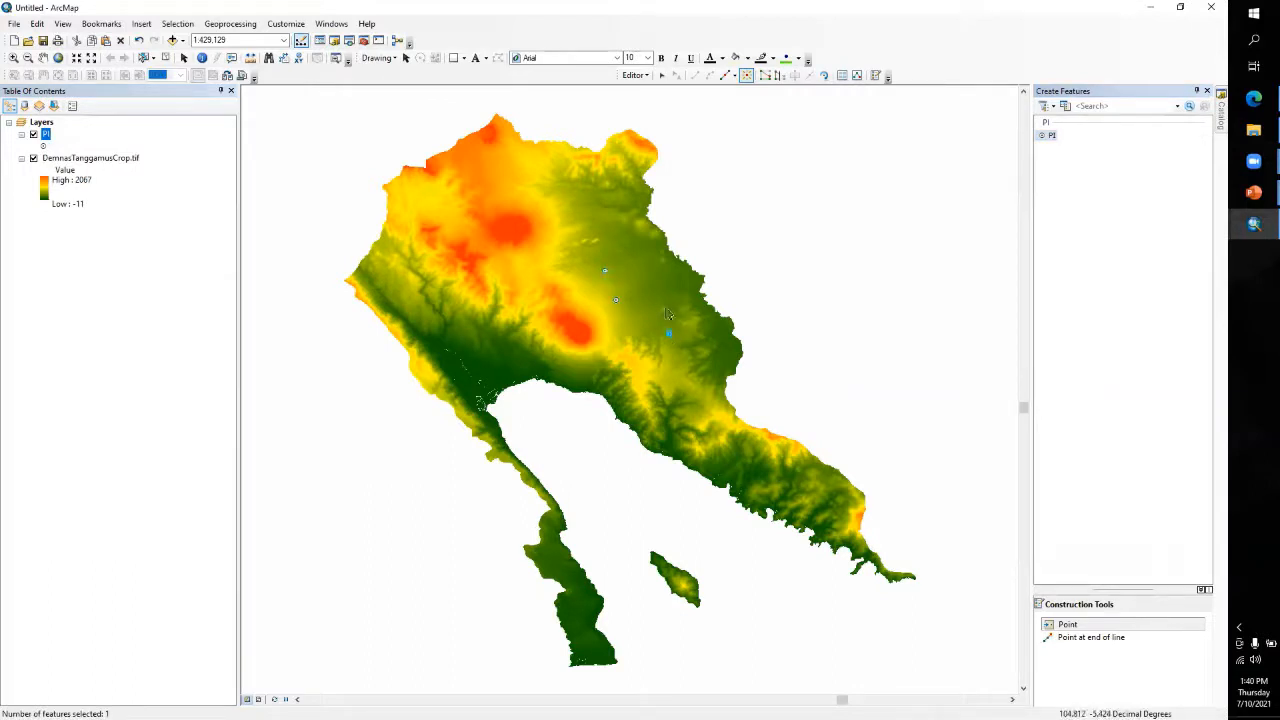
click(615, 300)
click(566, 240)
click(529, 251)
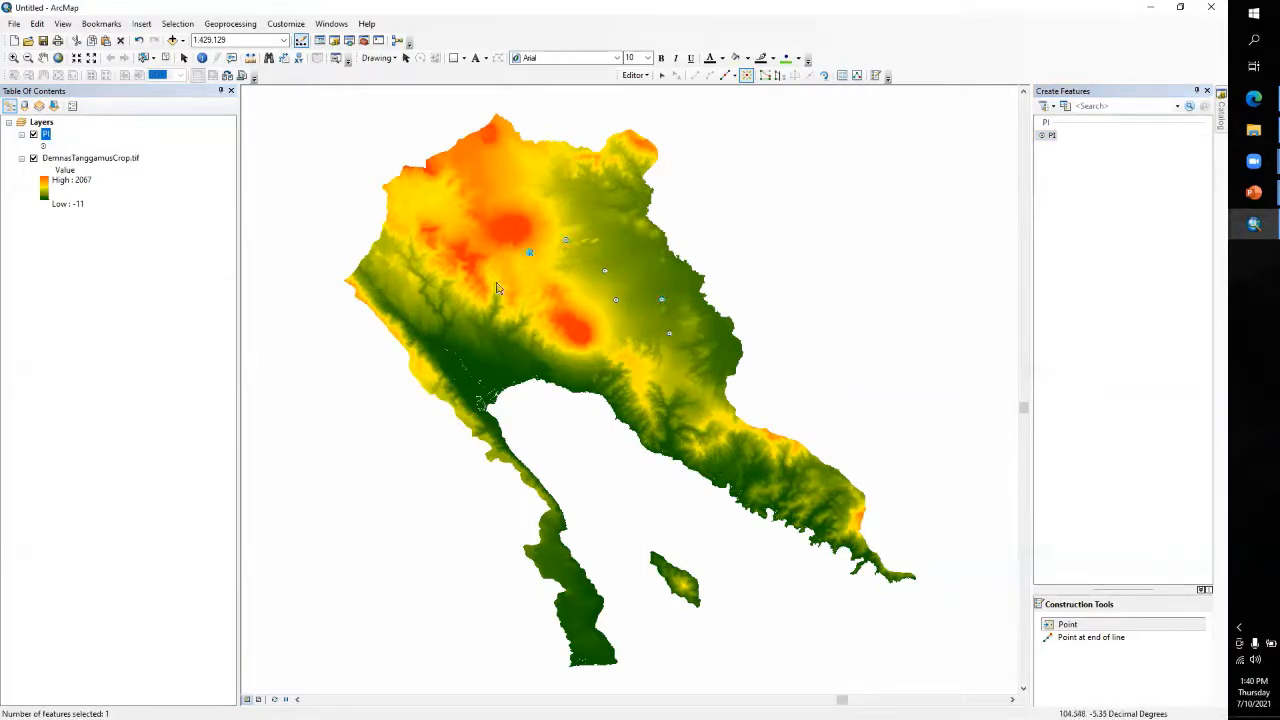
click(495, 283)
click(470, 317)
click(487, 352)
click(566, 374)
click(609, 386)
click(643, 411)
click(703, 449)
click(772, 478)
click(787, 498)
Stop editing and save the new points to the PI shapefile
click(633, 76)
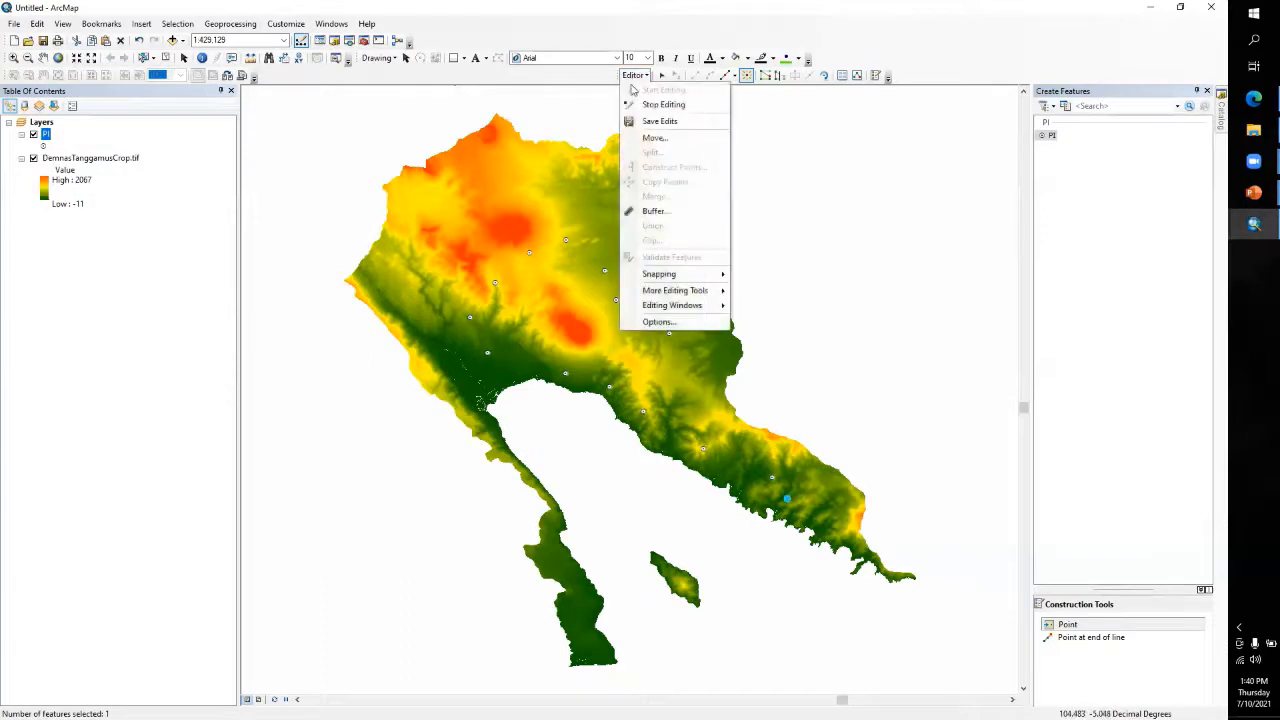
click(645, 104)
click(567, 408)
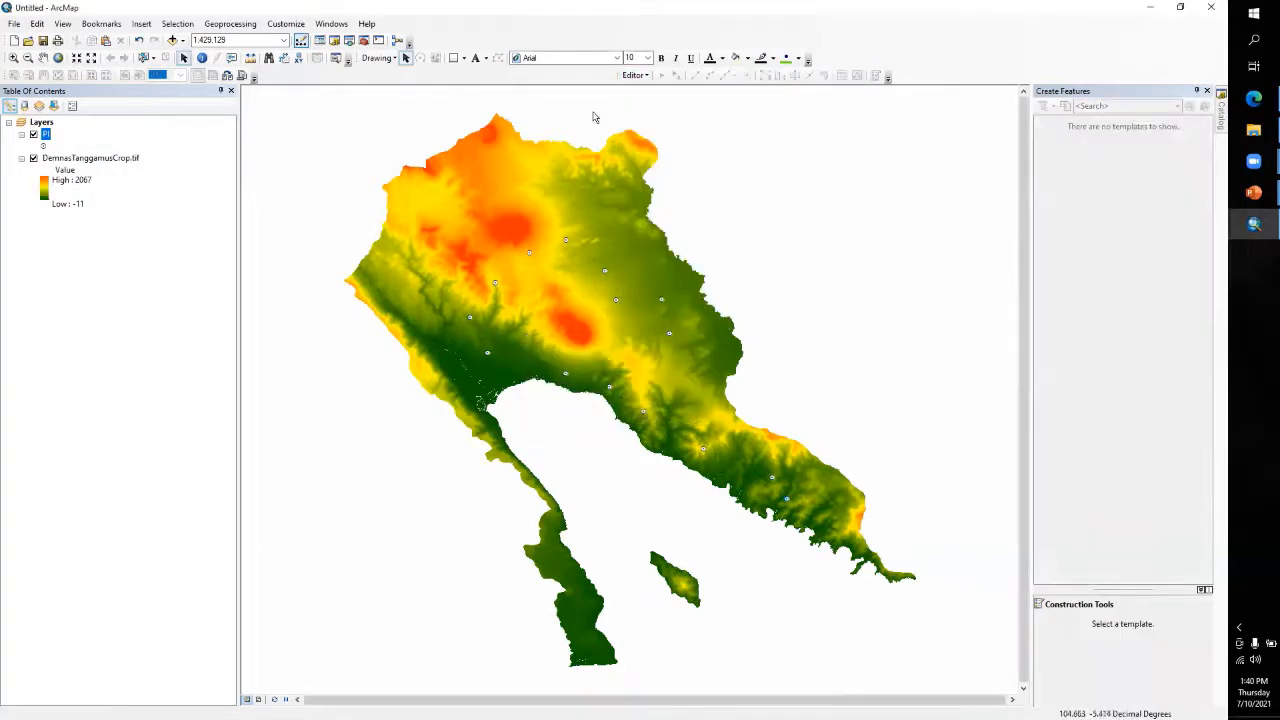
Add coordinate fields to PI with the Add XY Coordinates tool and review them in the layer's attribute table
right_click(46, 134)
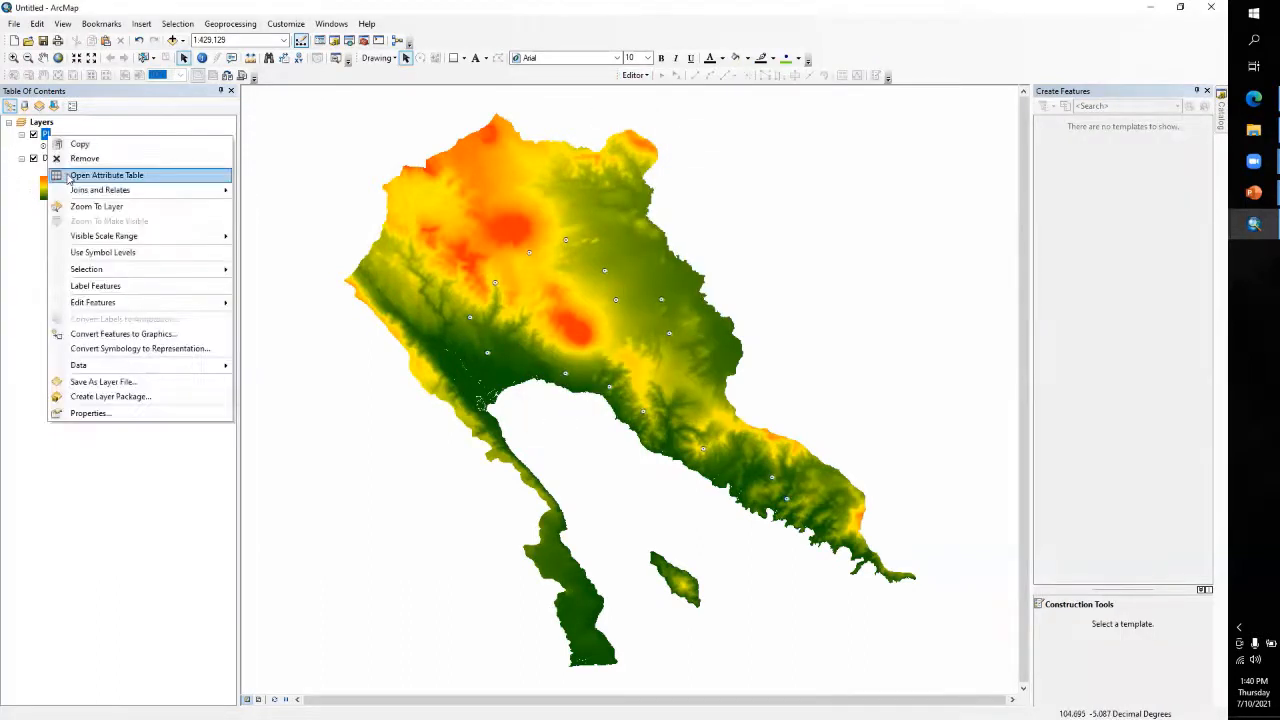
click(70, 175)
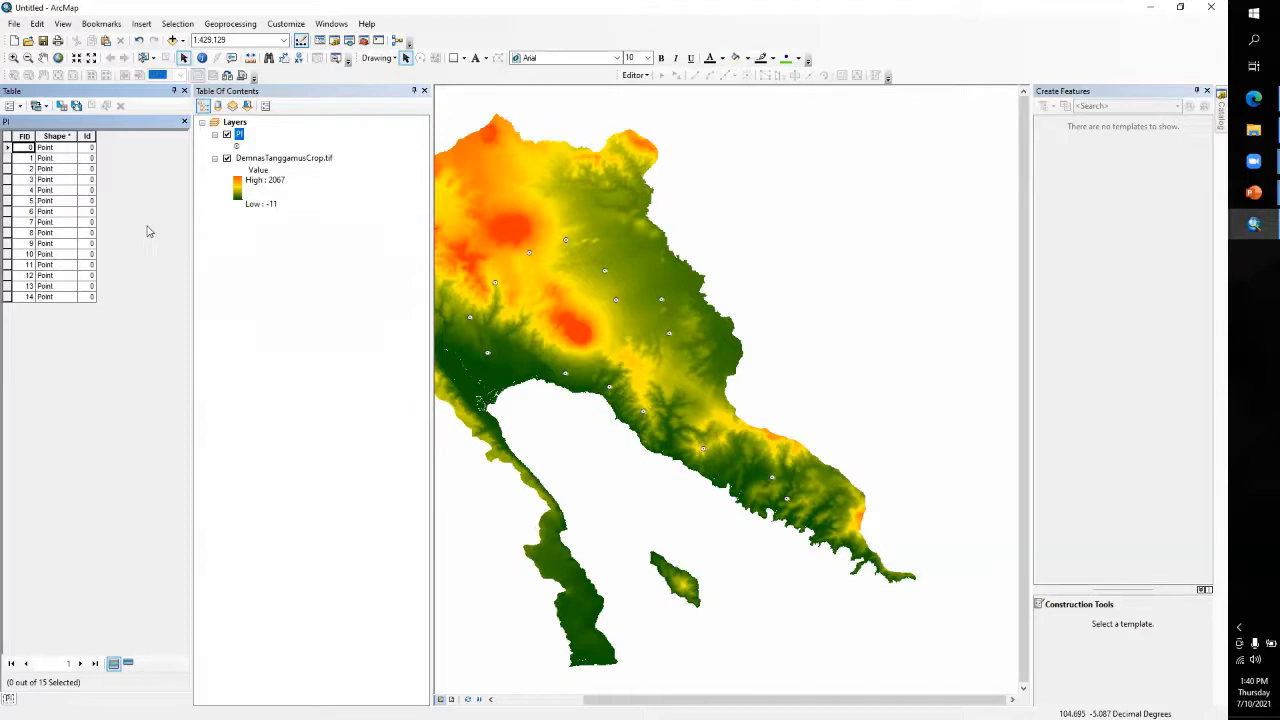
click(363, 40)
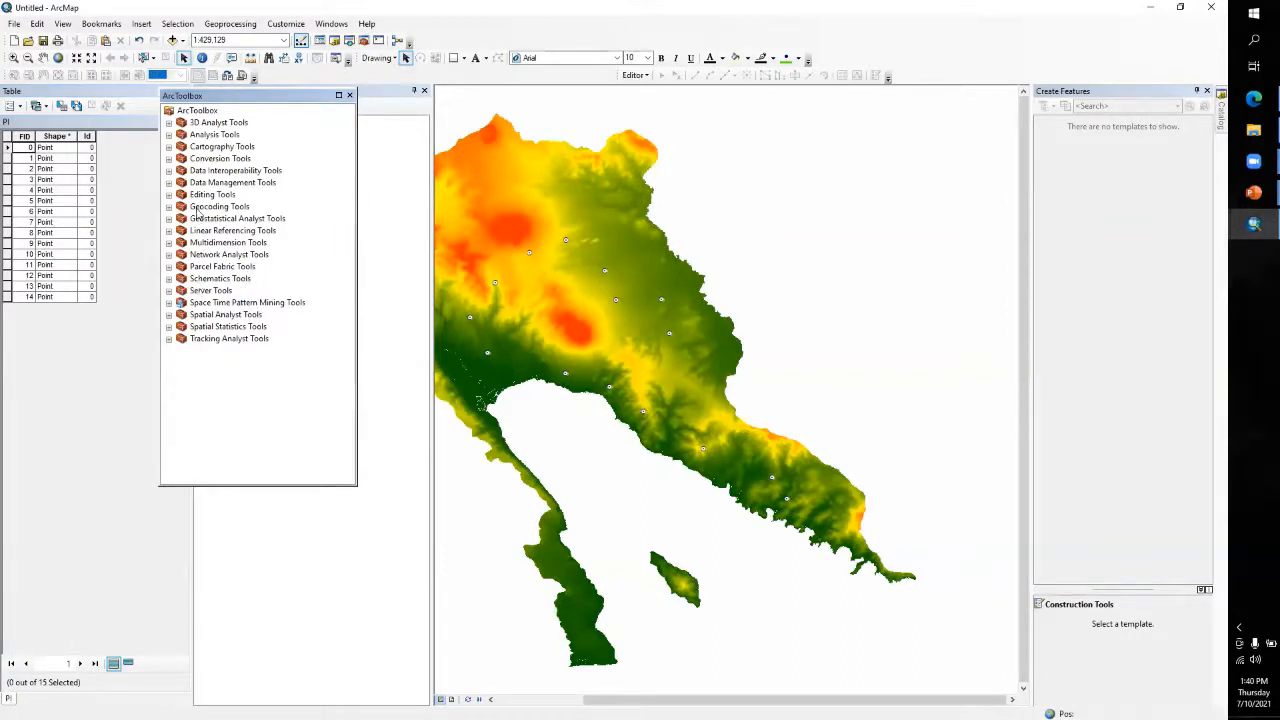
click(169, 183)
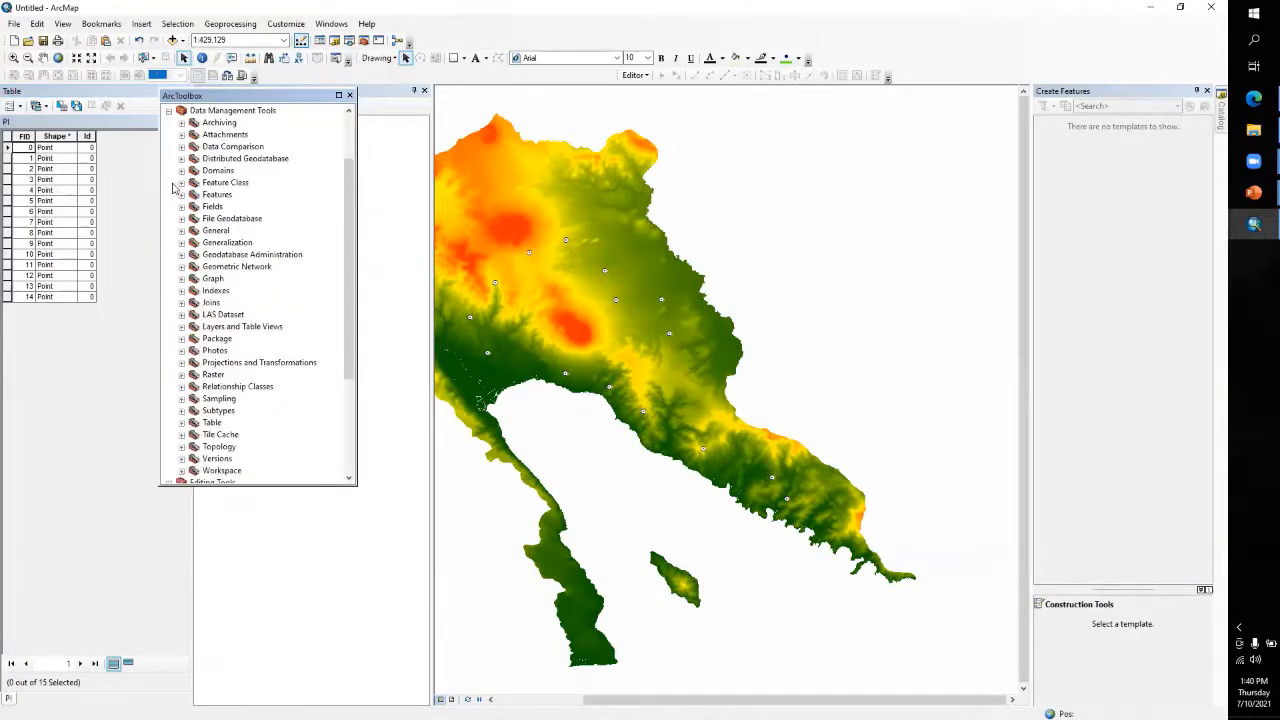
click(181, 196)
click(258, 207)
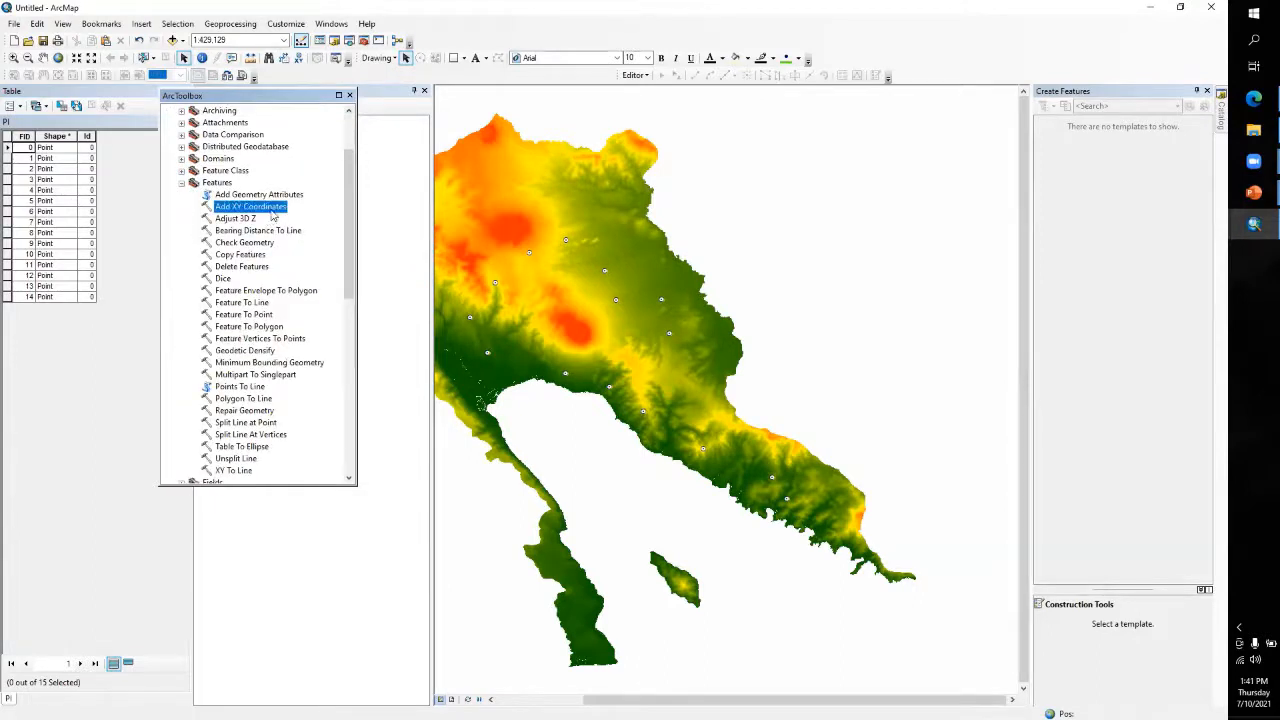
drag(293, 96, 371, 160)
click(635, 75)
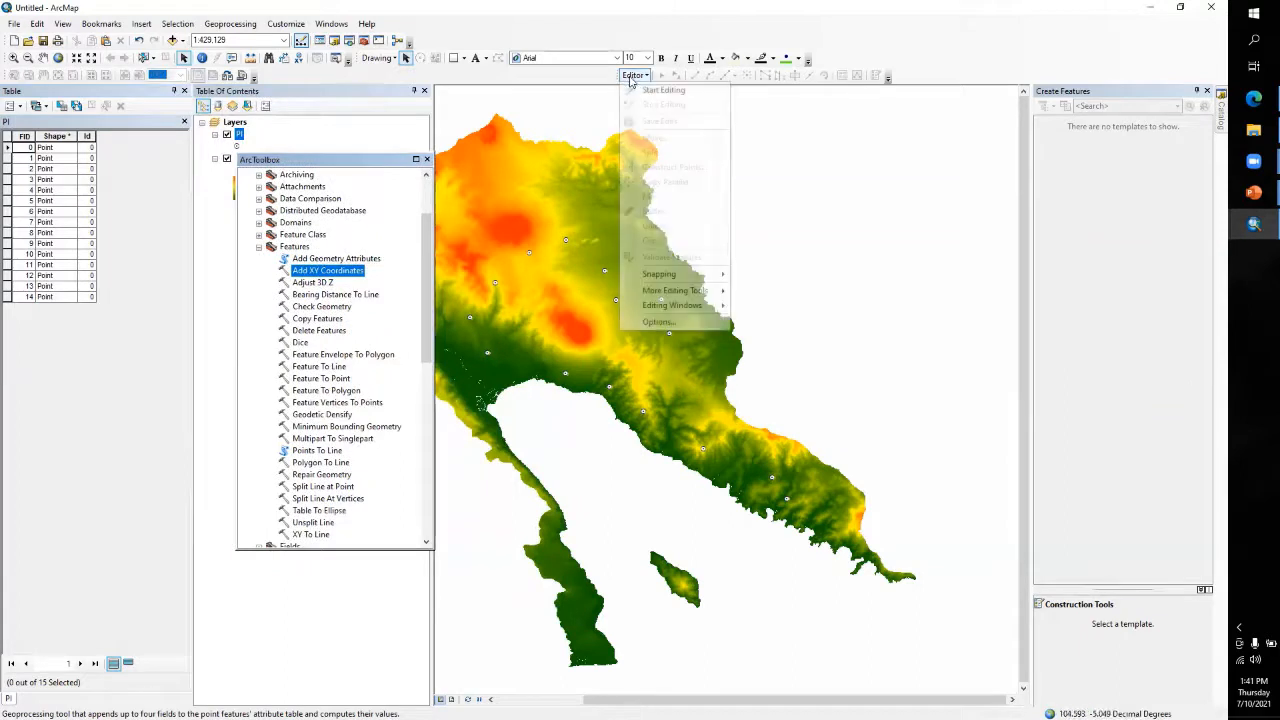
click(323, 271)
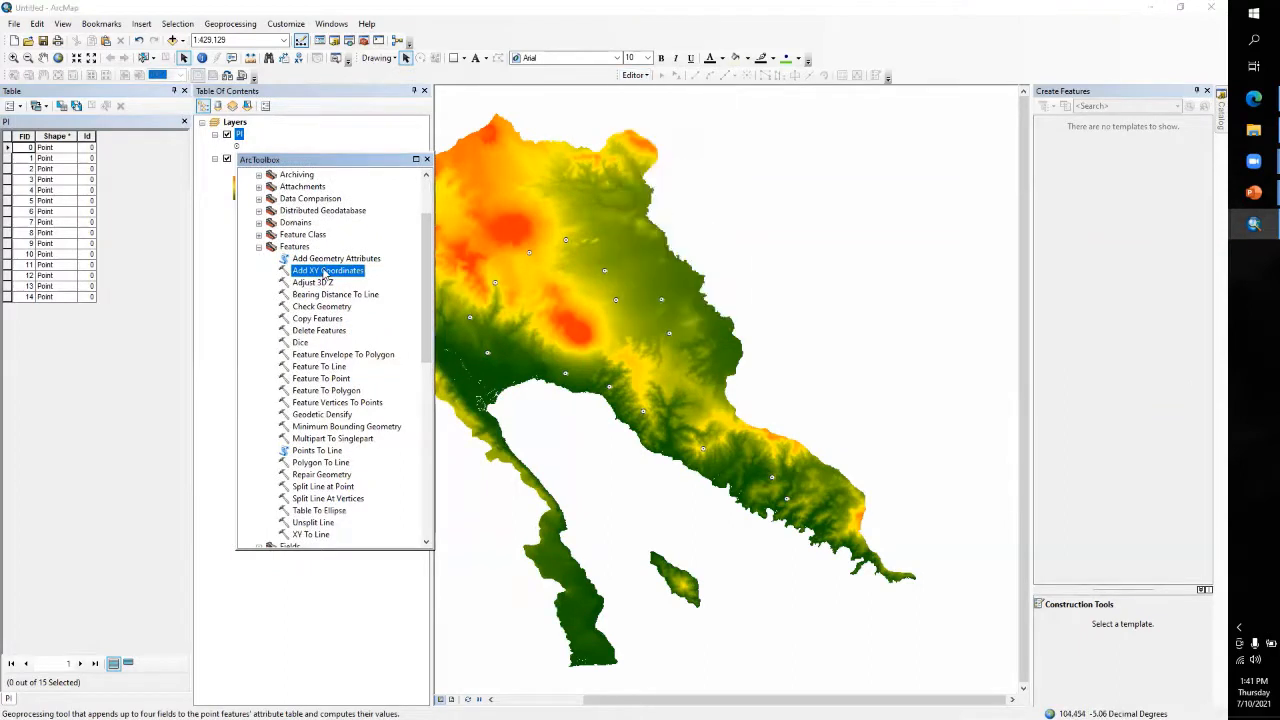
double_click(323, 271)
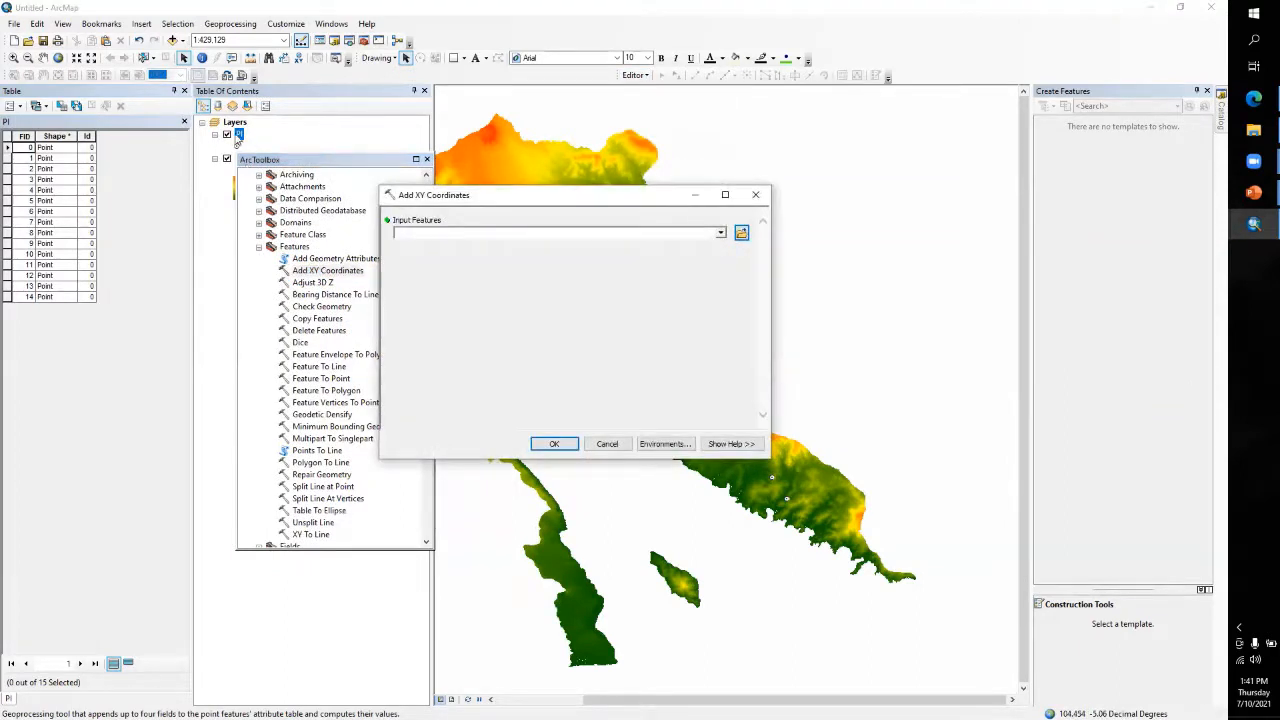
drag(238, 137, 424, 233)
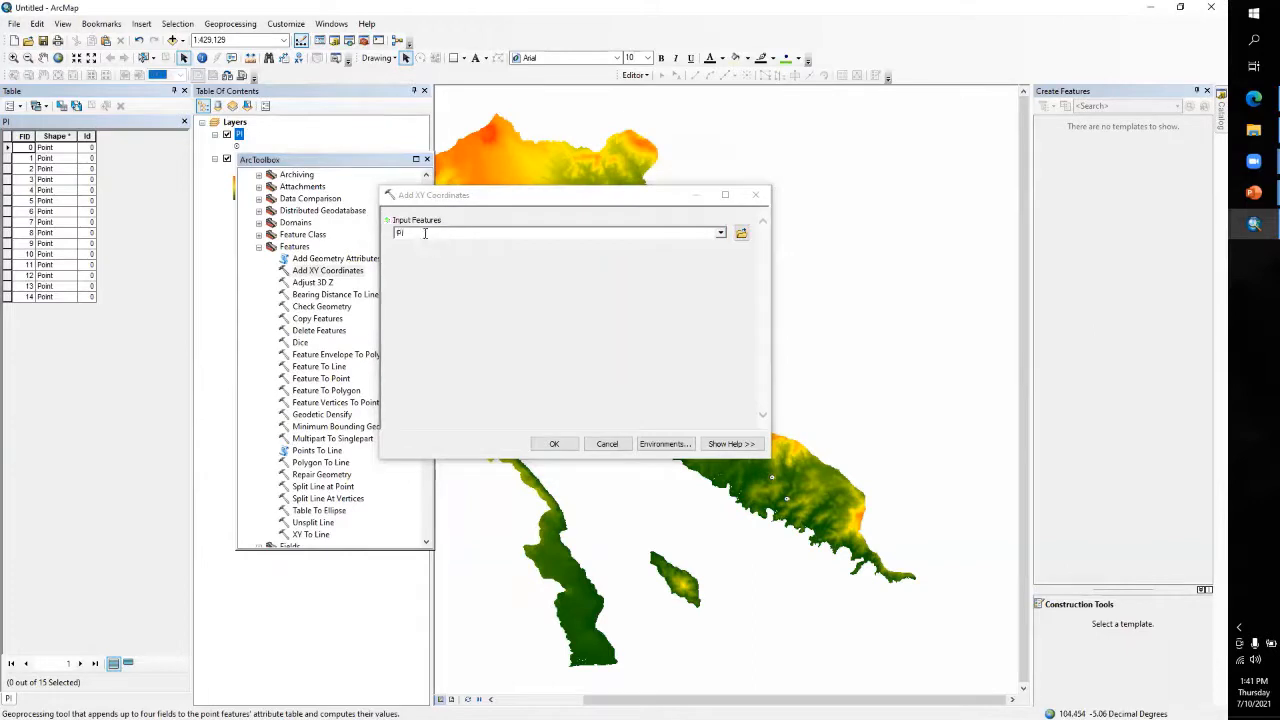
click(554, 443)
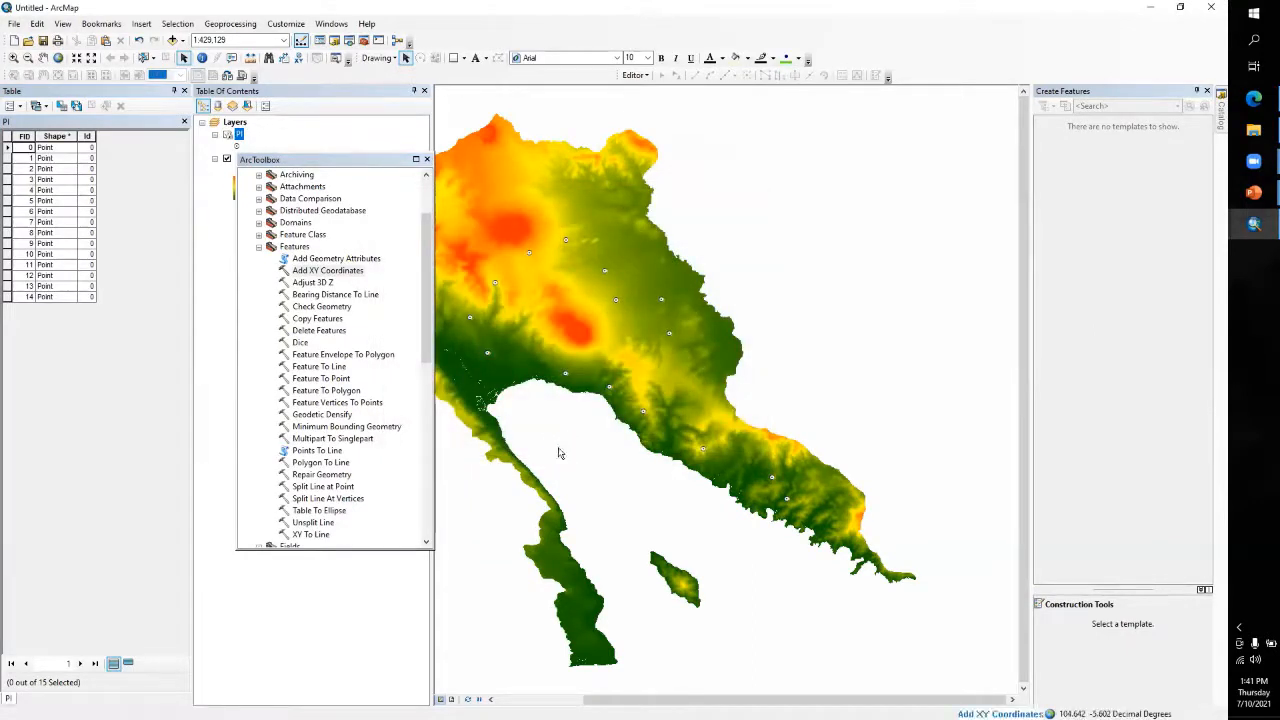
double_click(118, 92)
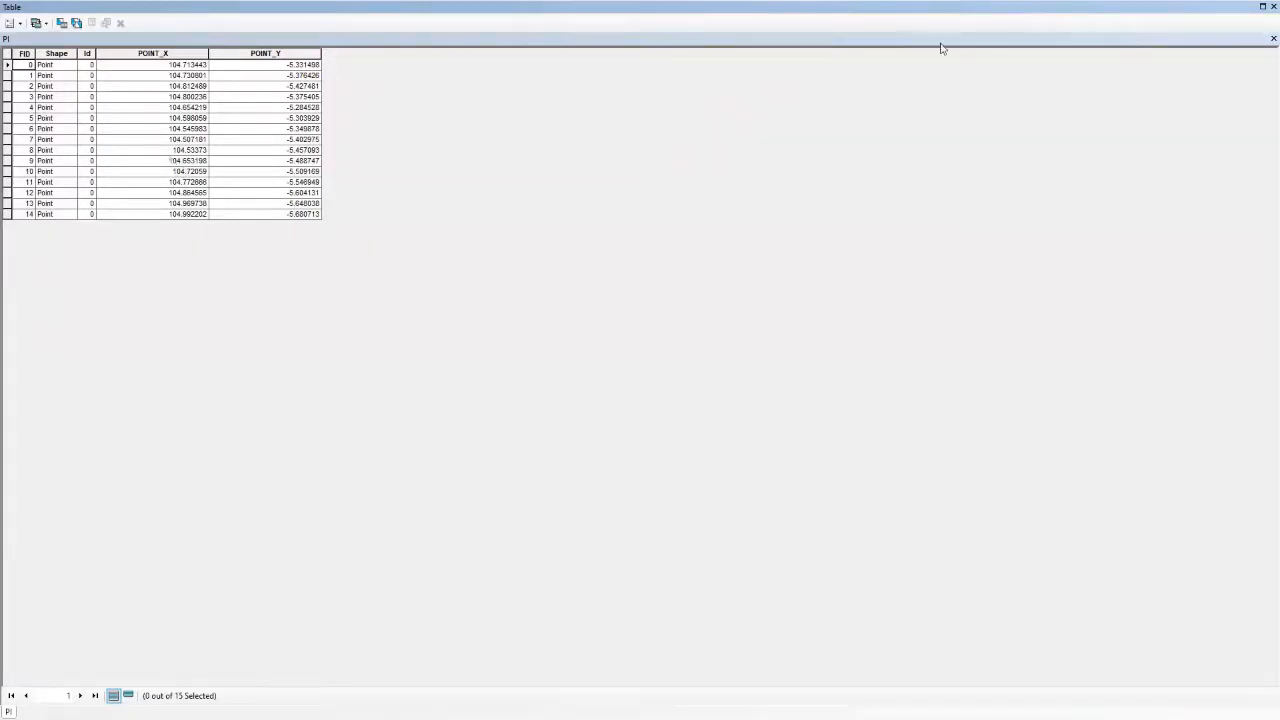
click(1273, 7)
Hide the PI layer and identify the DEM pixel values at one spot in the green lowland and one in the red highland
drag(360, 163, 357, 106)
scroll(671, 305, down, 1)
scroll(673, 302, down, 4)
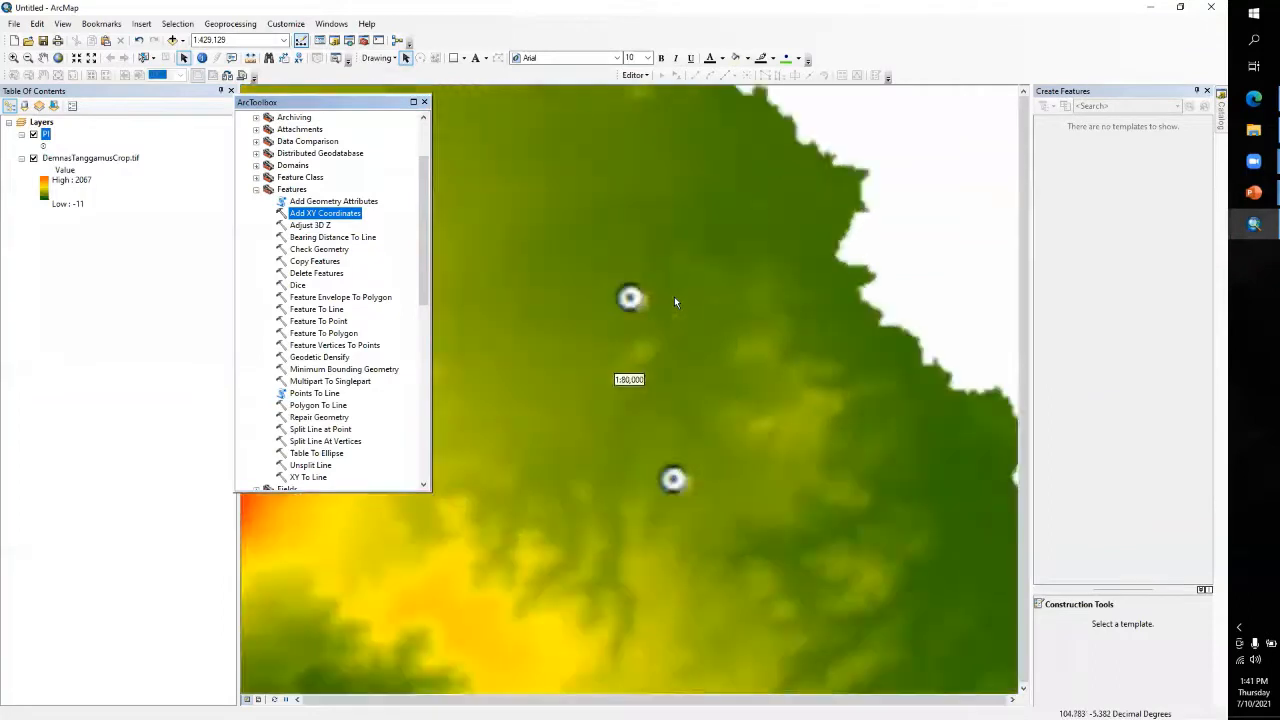
click(34, 134)
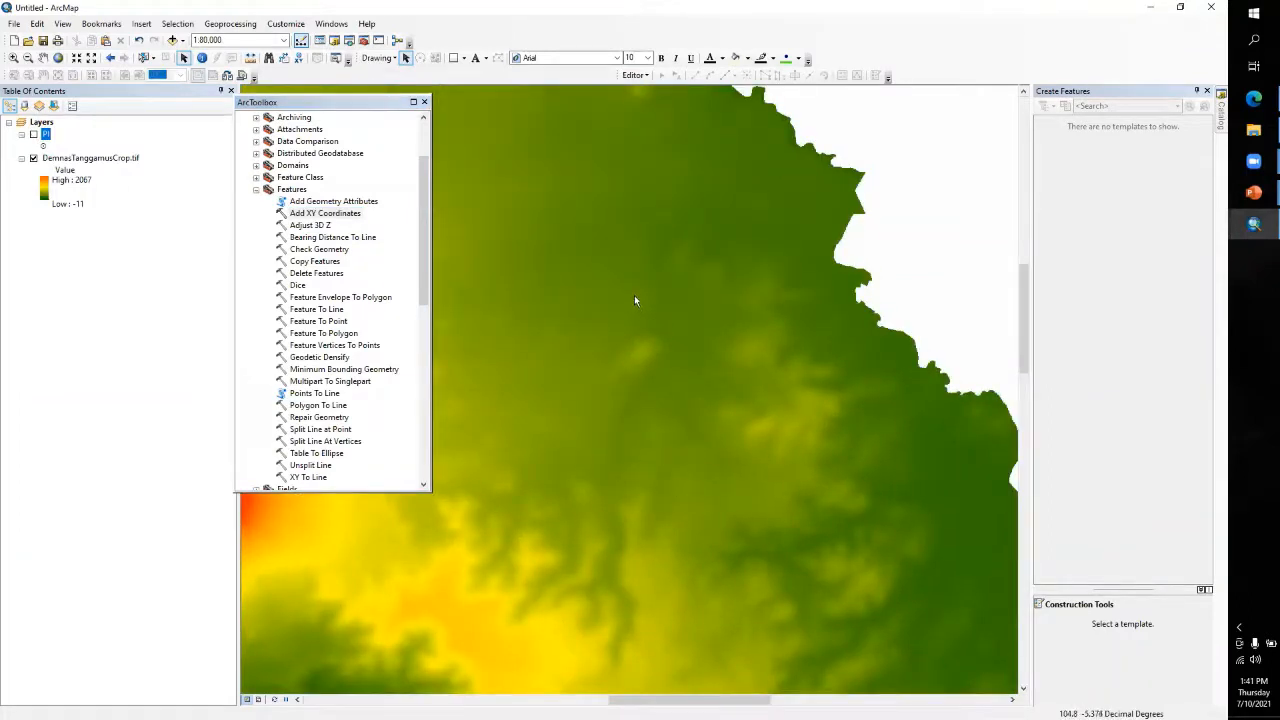
click(201, 57)
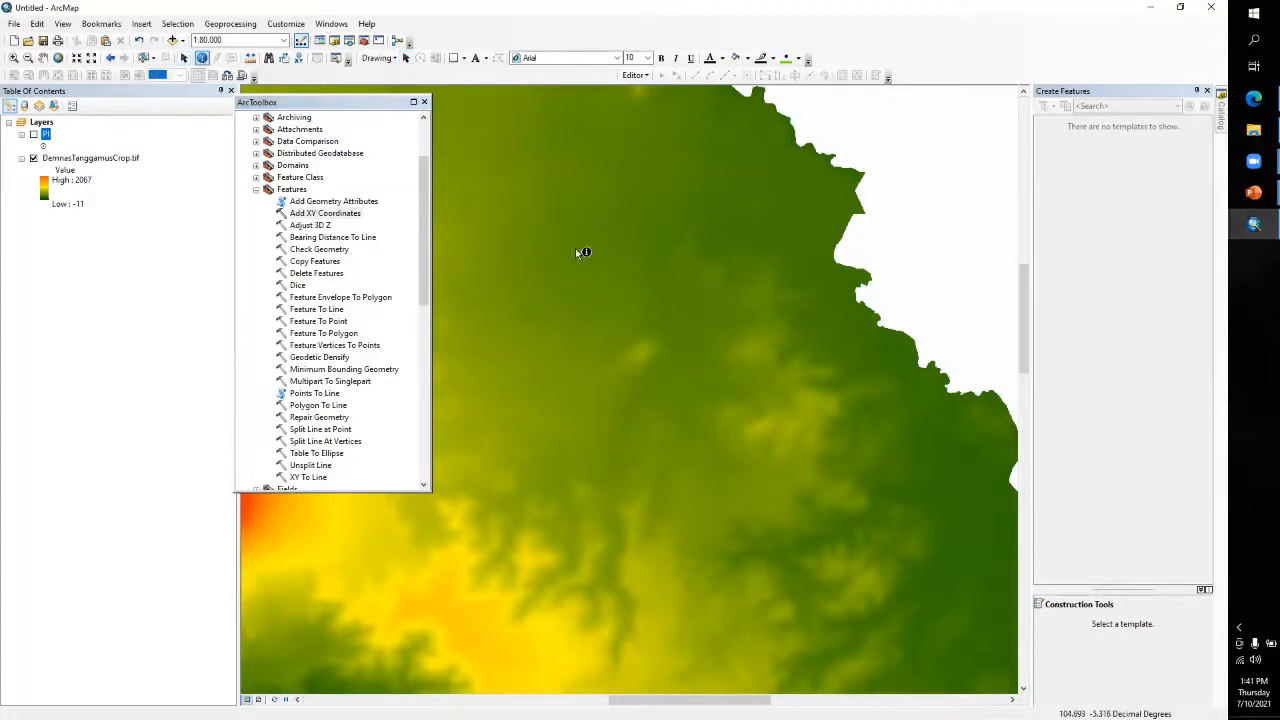
click(680, 295)
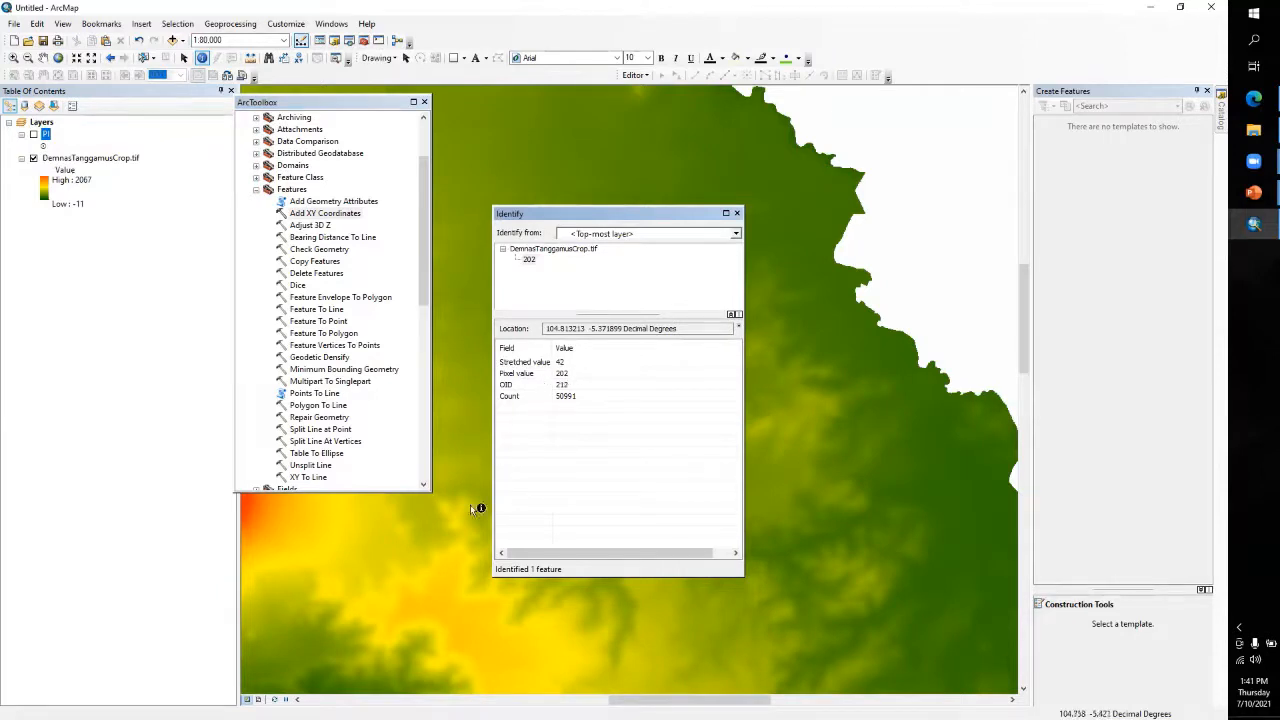
click(351, 538)
click(247, 511)
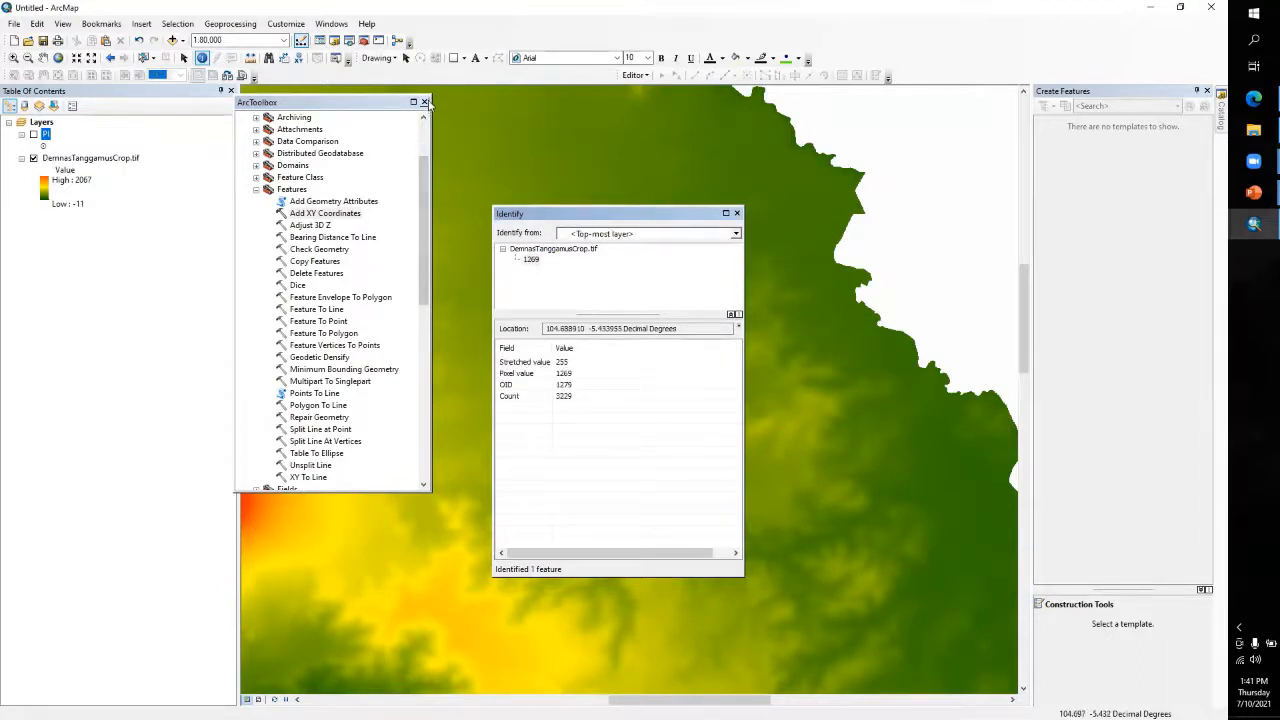
click(425, 102)
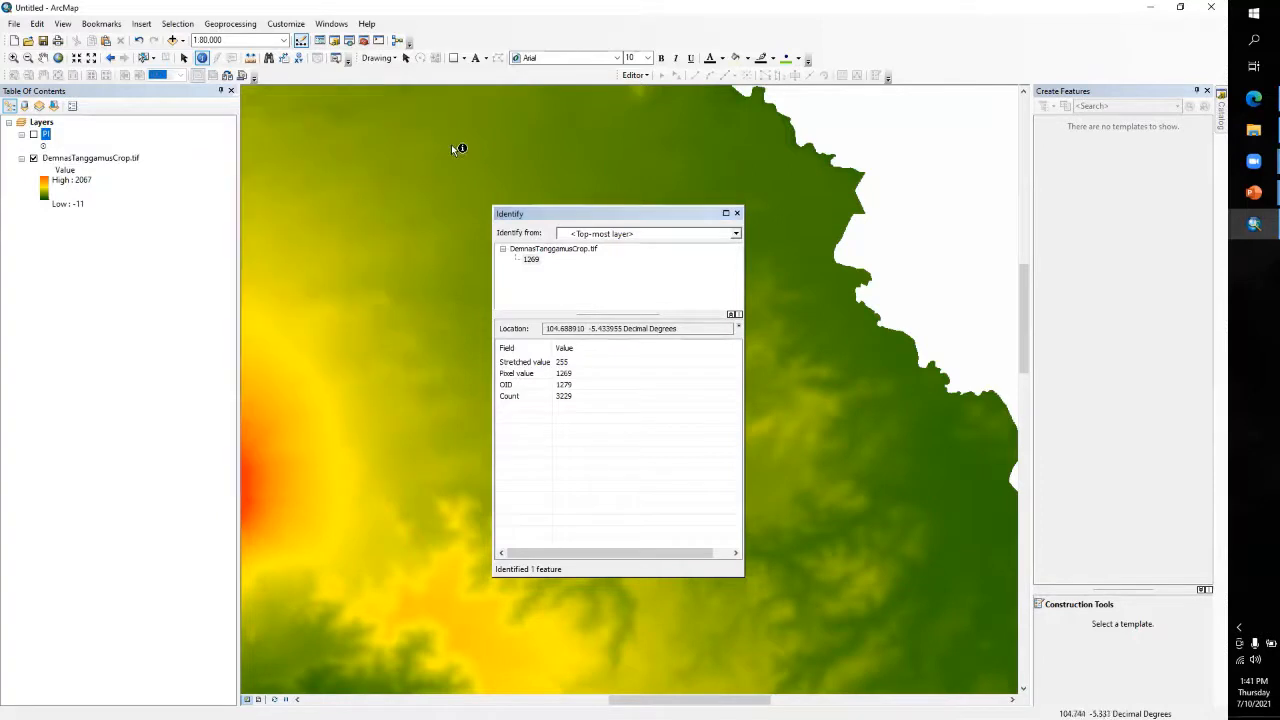
click(737, 213)
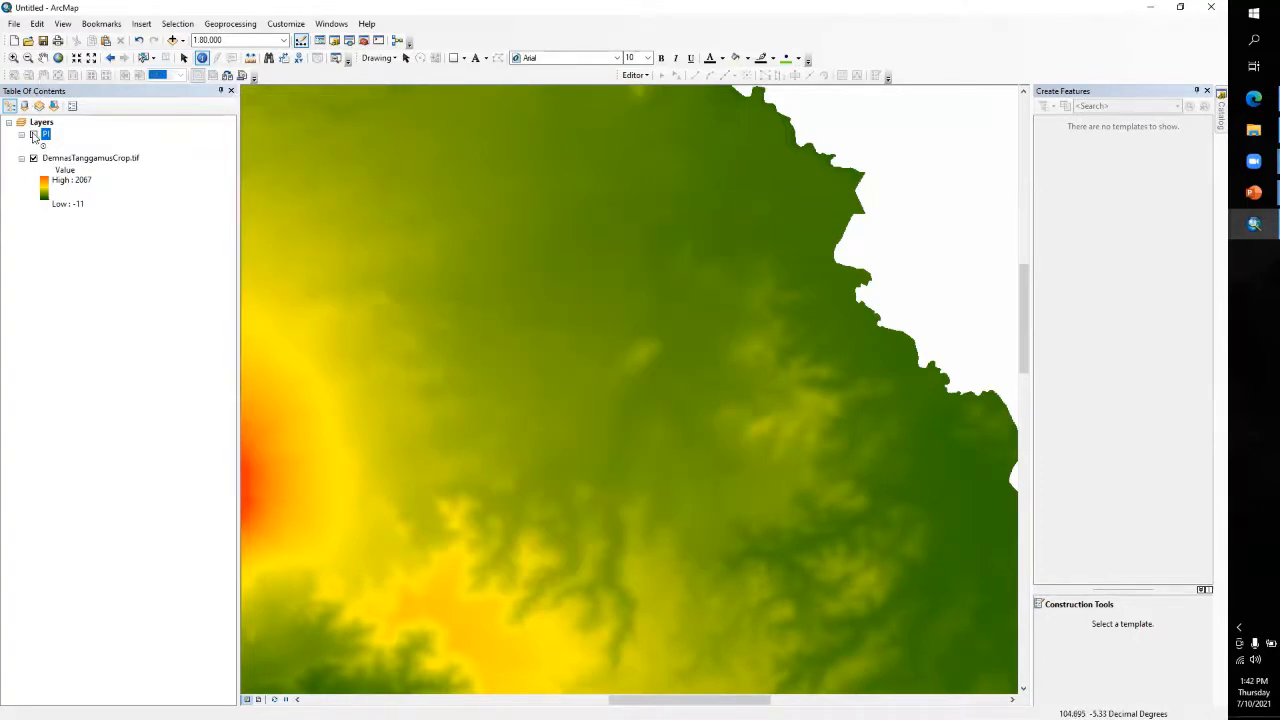
Show the PI layer again and zoom the map to the full extent of DemnasTanggamusCrop.tif
click(80, 158)
right_click(82, 157)
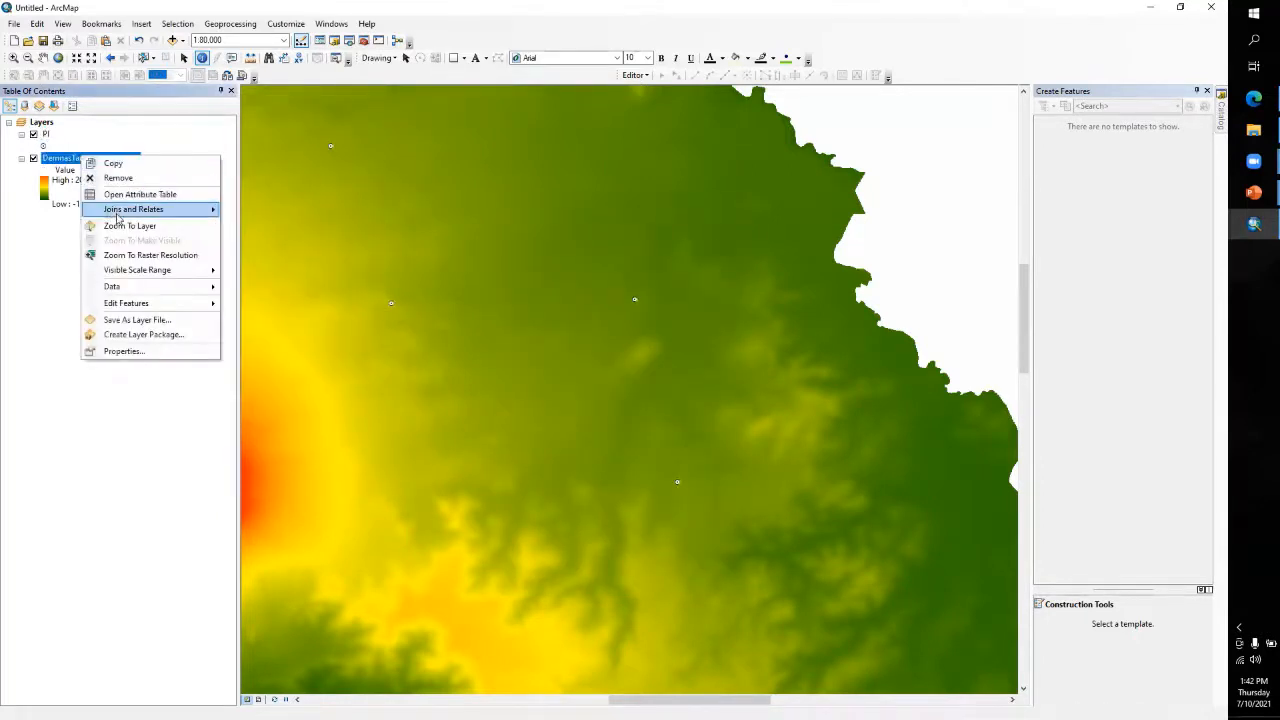
click(123, 226)
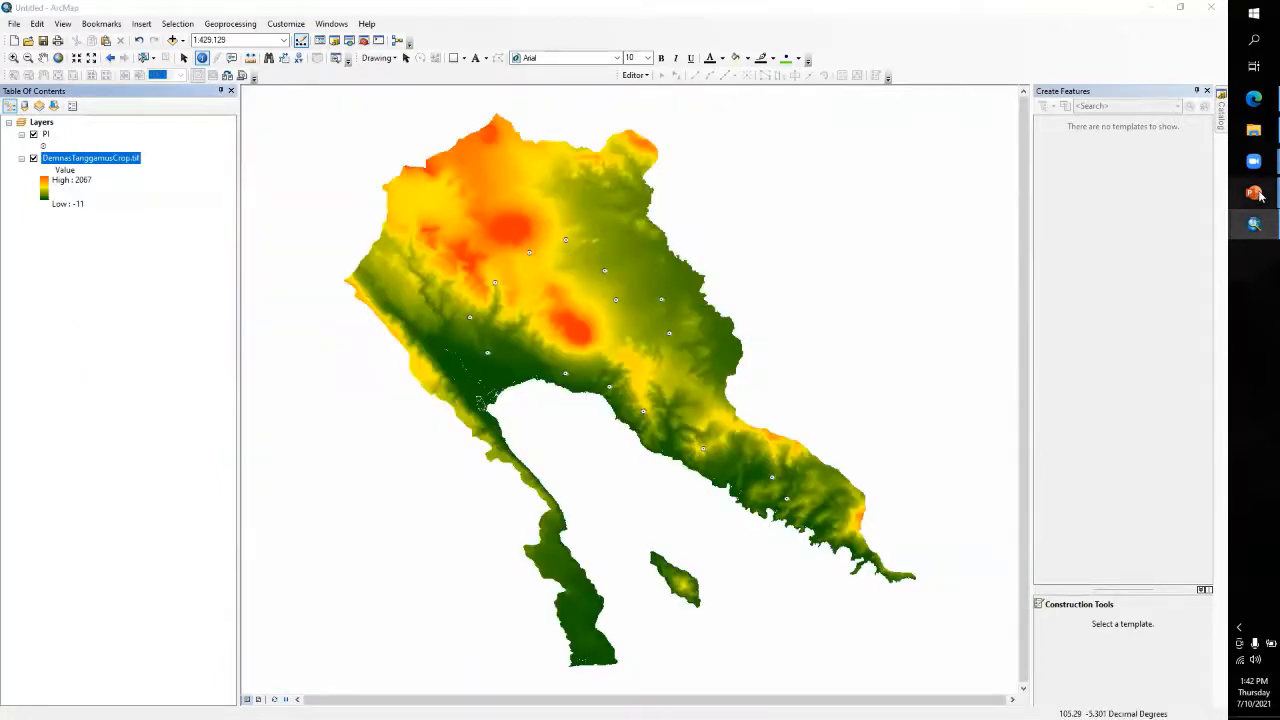
Switch to the ZValueGrid to PointVector presentation in PowerPoint
mouse_move(1258, 195)
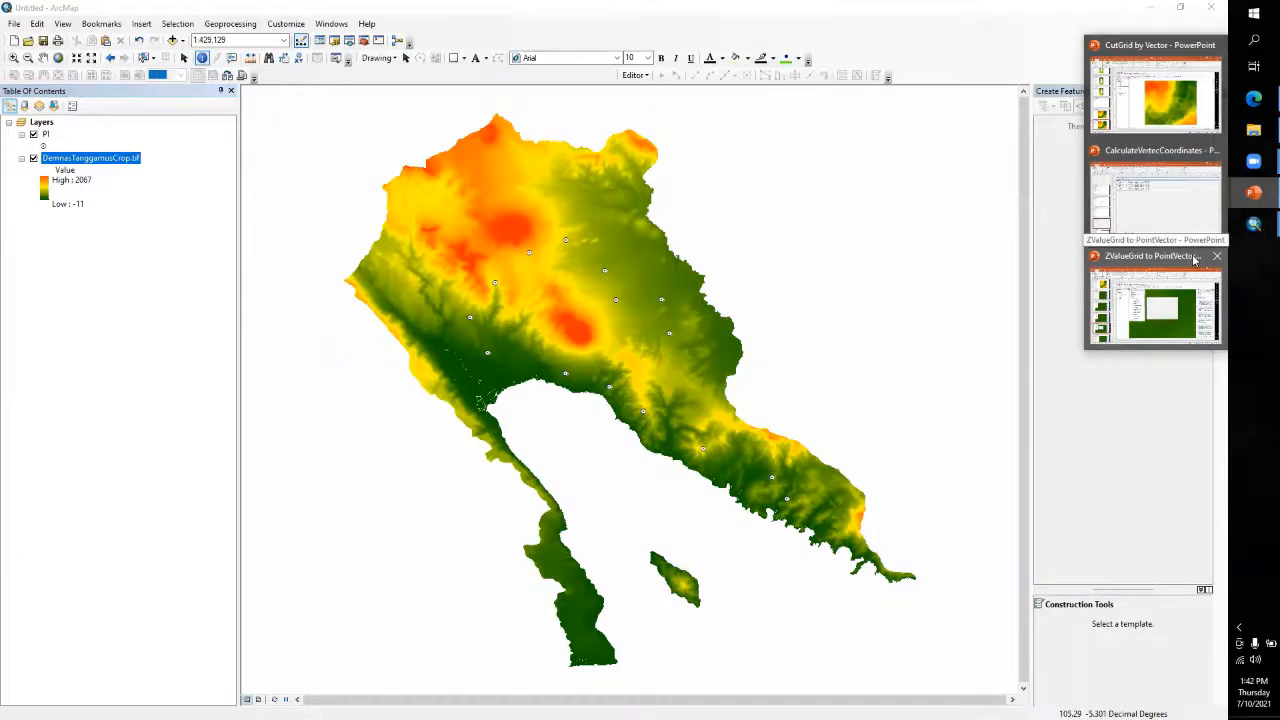
click(1150, 302)
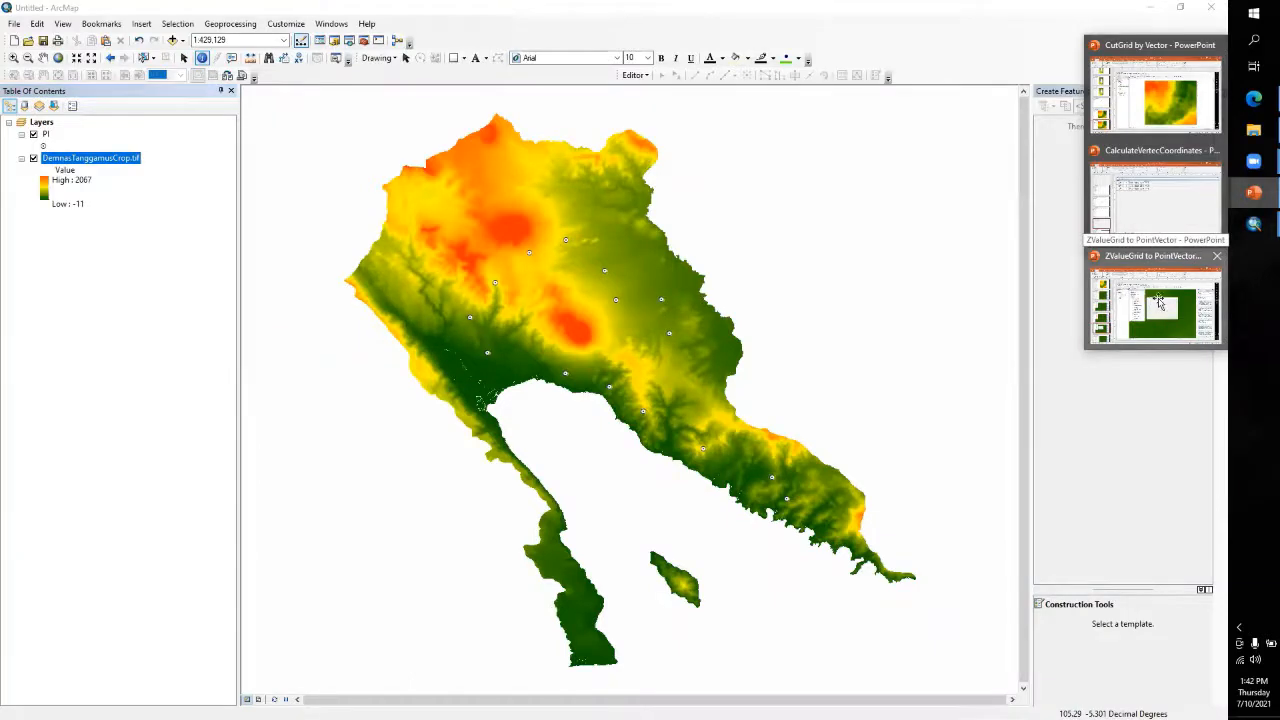
Review the first three slides of the ZValueGrid to PointVector presentation and return to the DEM map in ArcMap
scroll(73, 302, up, 7)
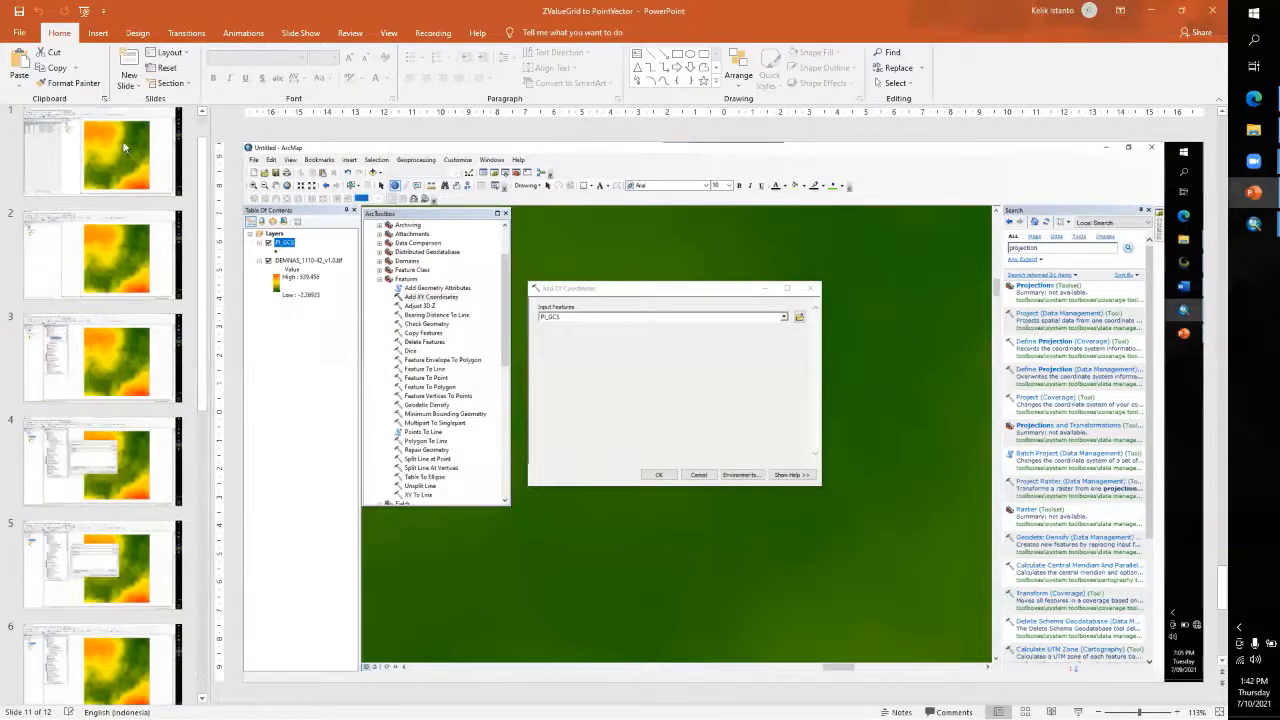
click(84, 188)
click(93, 298)
click(100, 404)
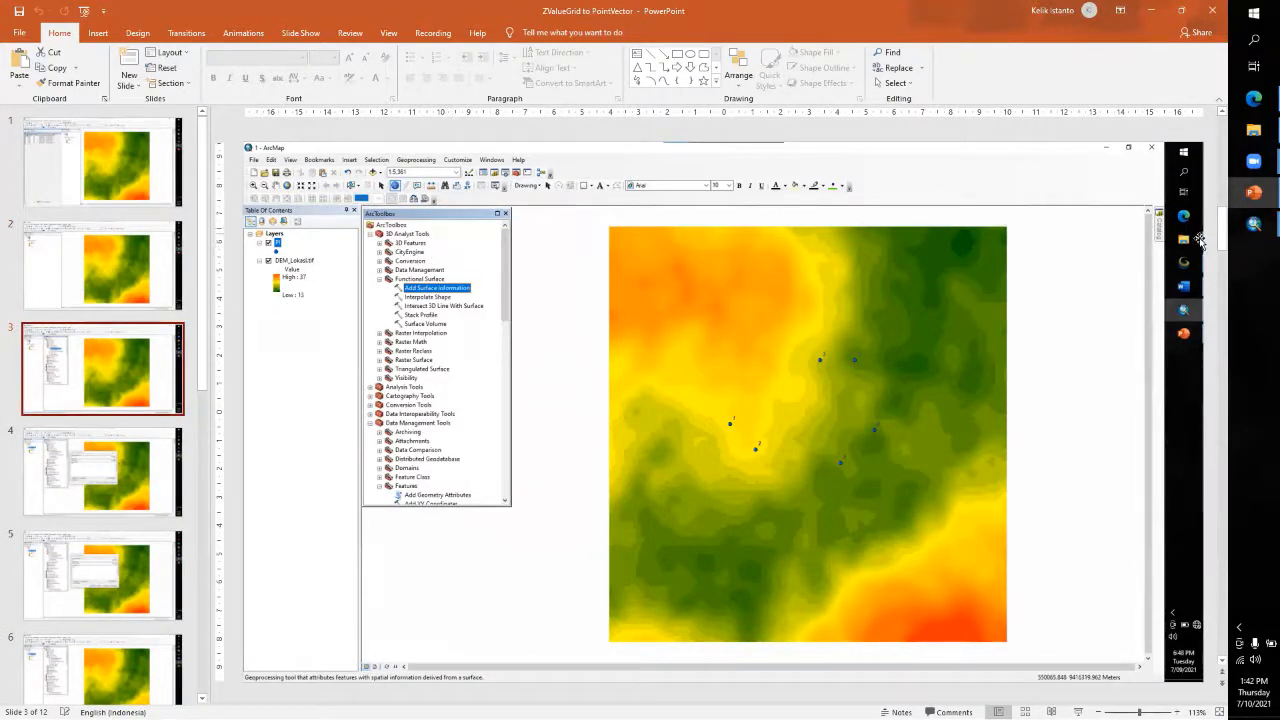
mouse_move(1254, 232)
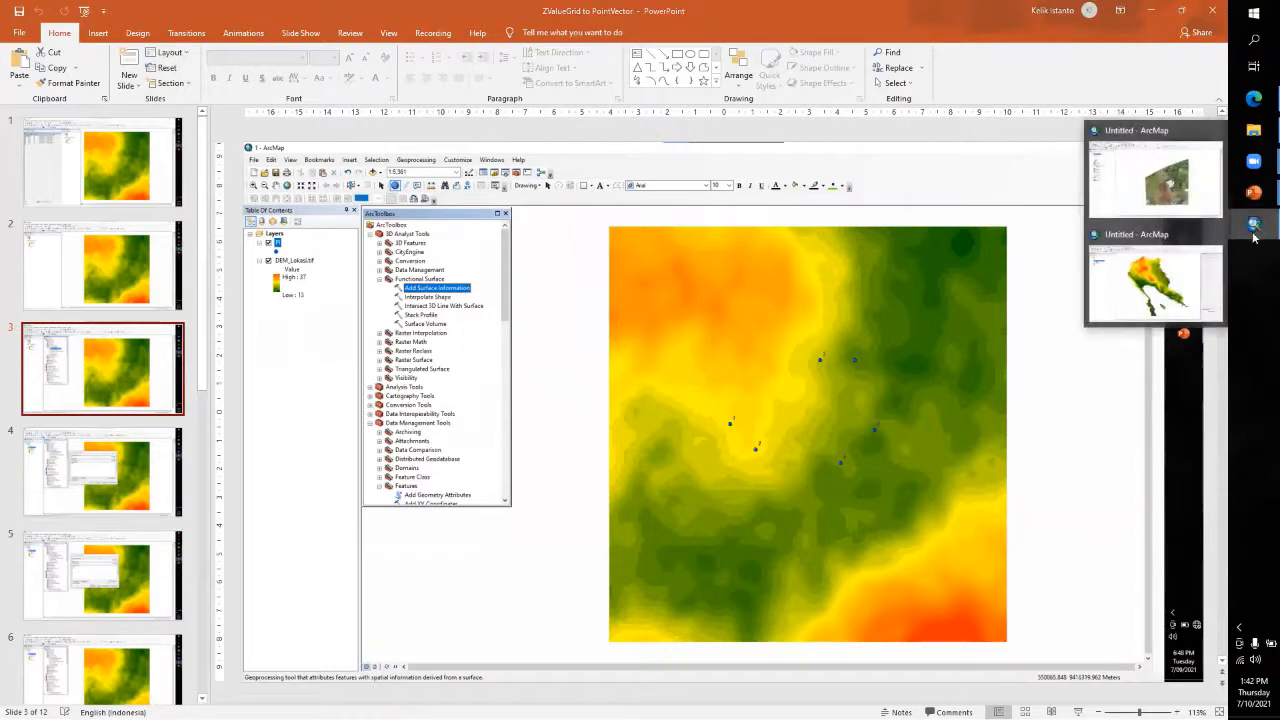
click(1155, 280)
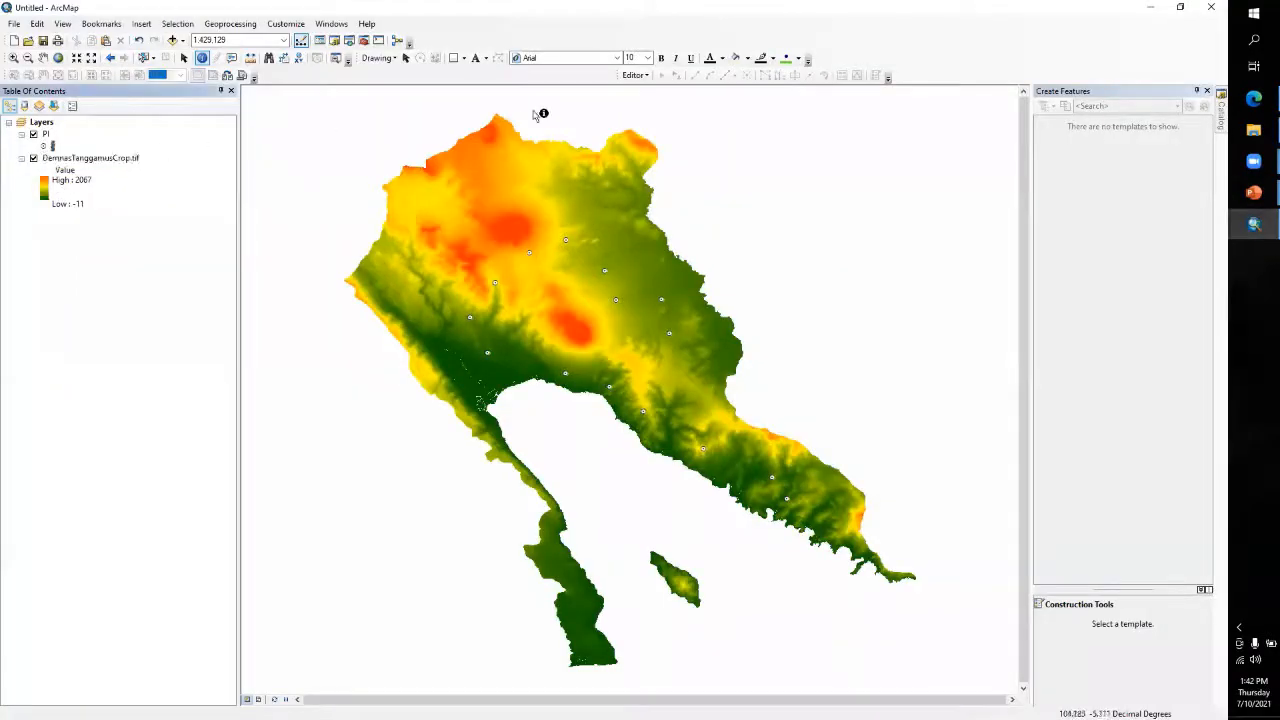
Open the Add Surface Information tool from the Functional Surface toolset of 3D Analyst Tools
click(363, 40)
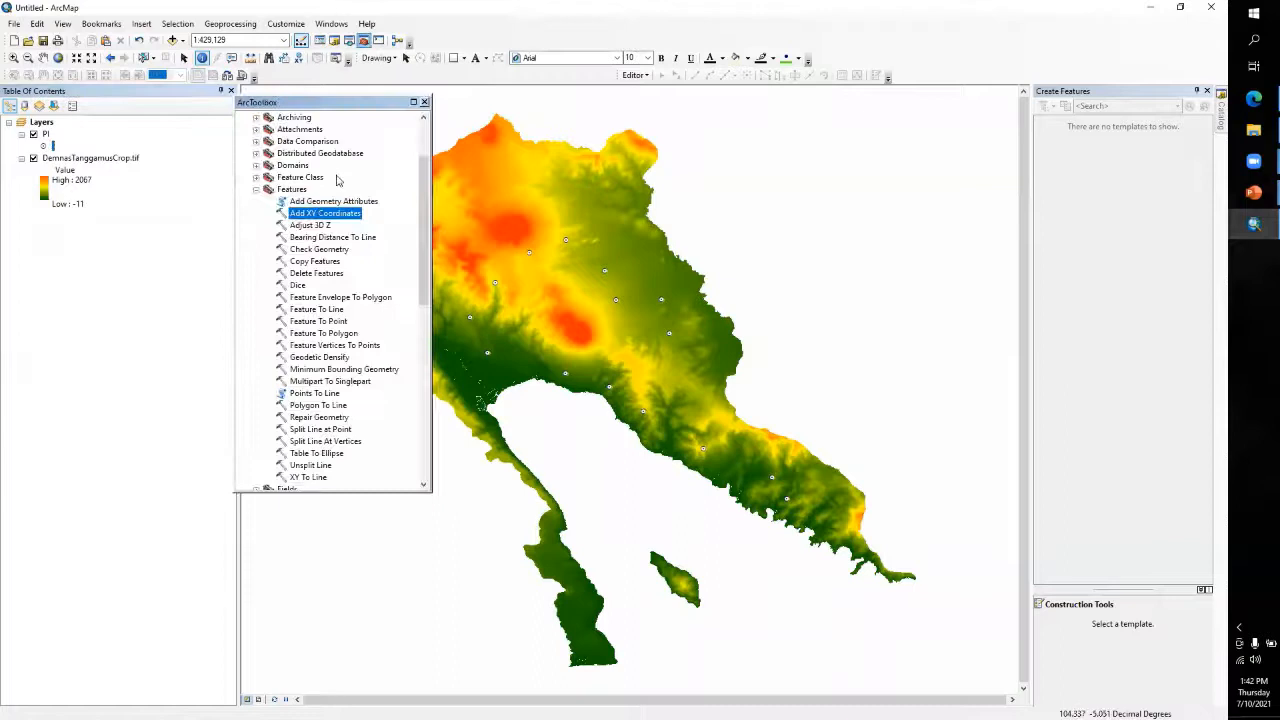
click(256, 189)
scroll(265, 227, up, 3)
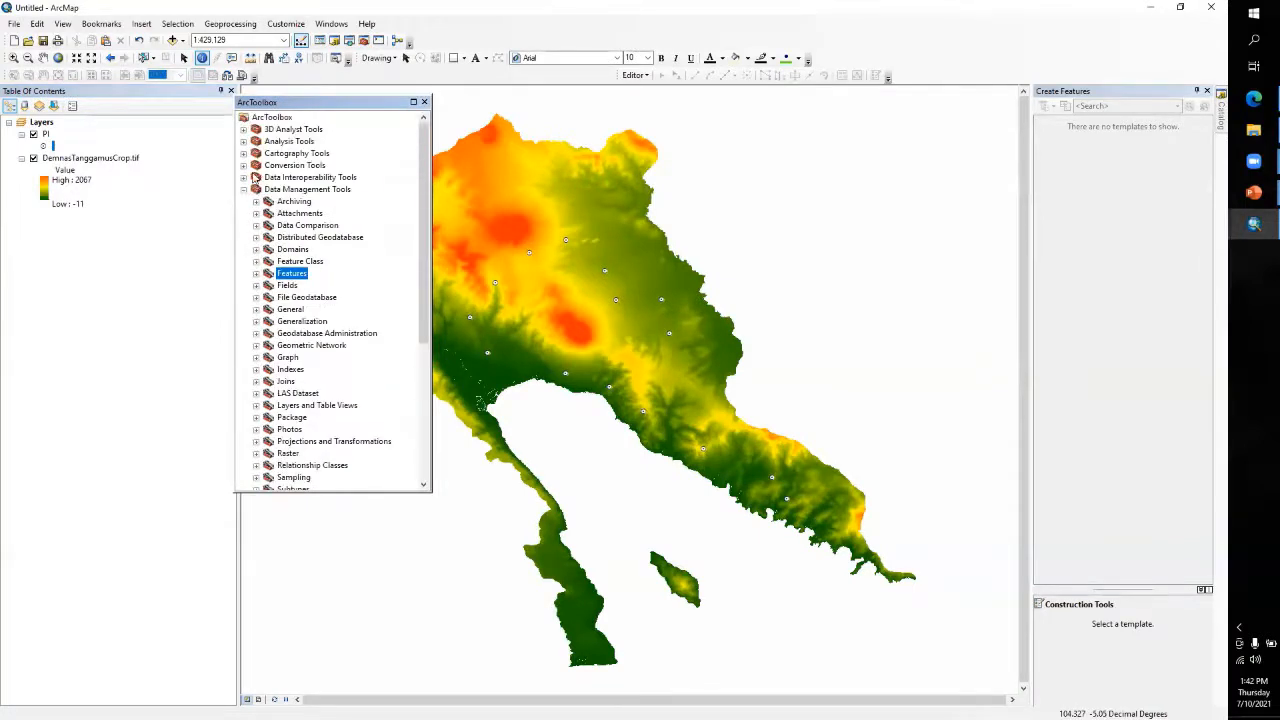
click(244, 189)
click(243, 130)
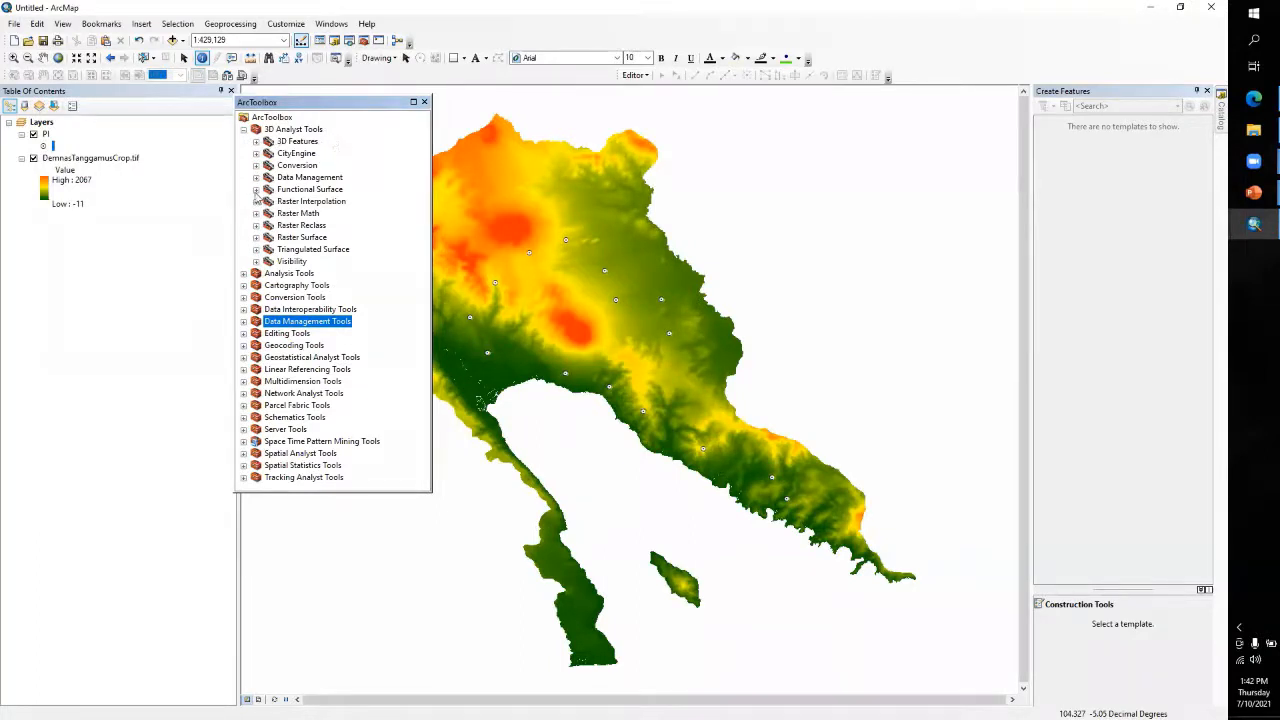
click(256, 190)
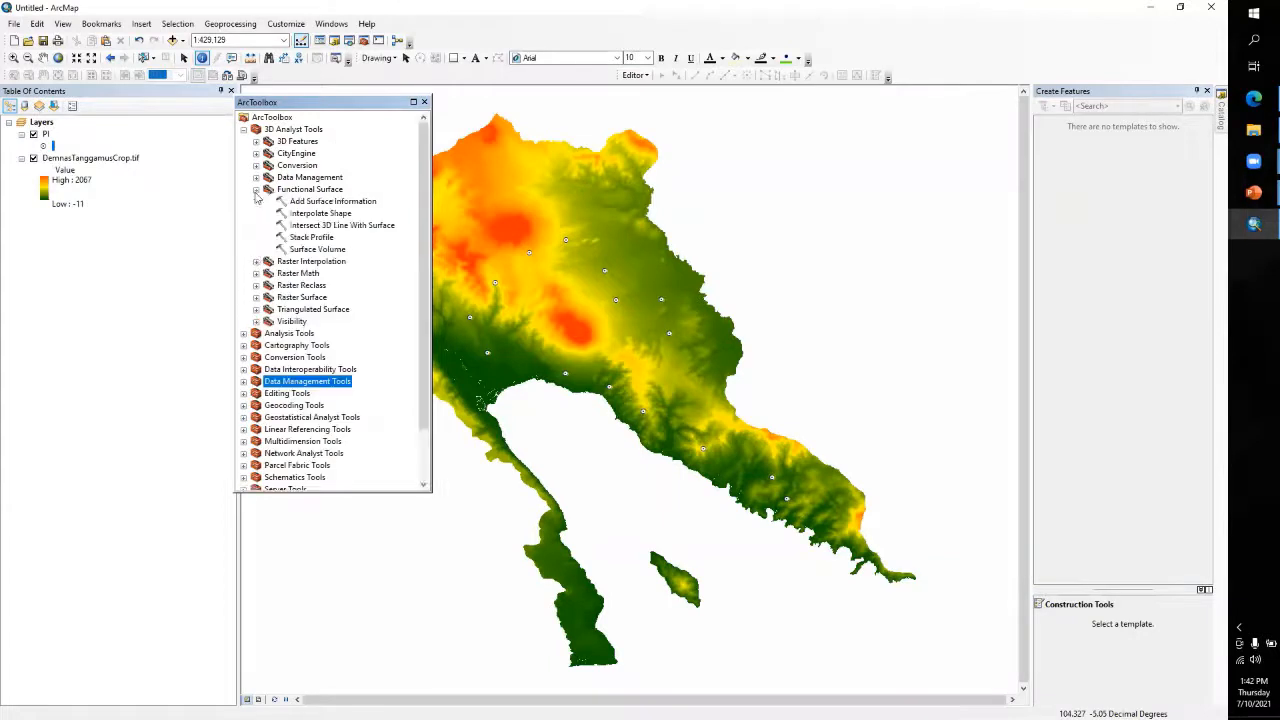
click(364, 204)
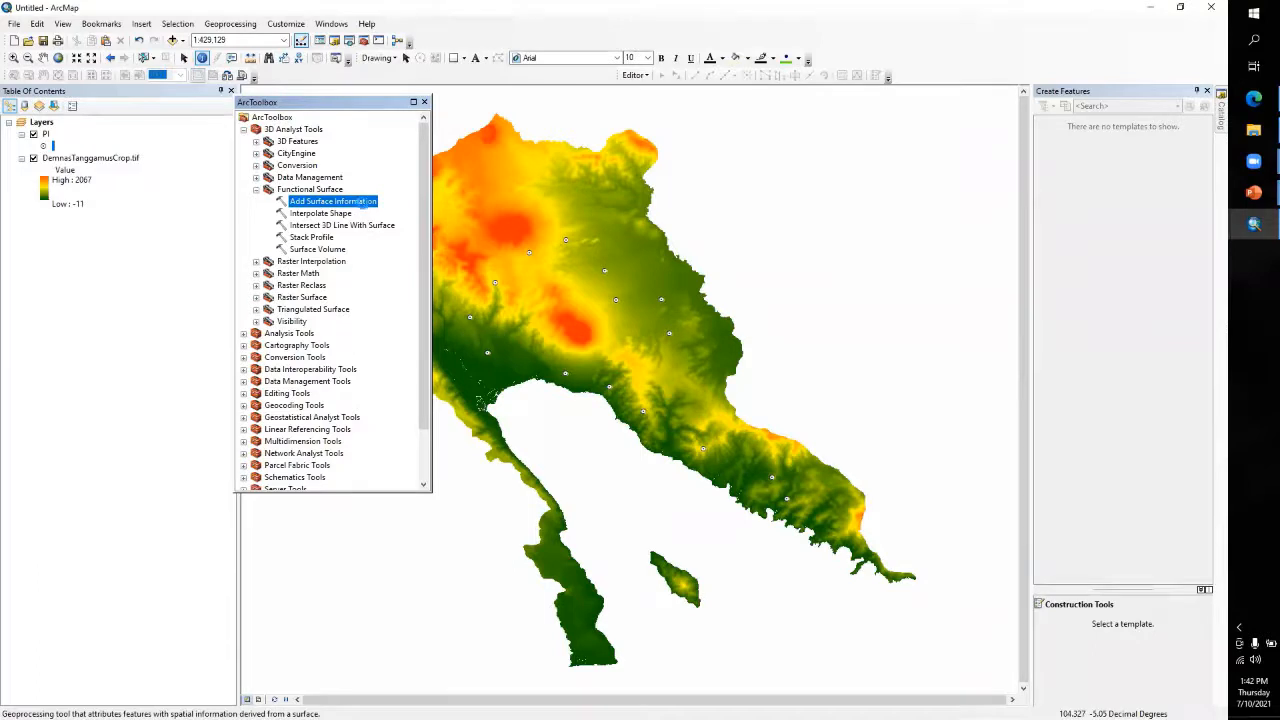
double_click(364, 204)
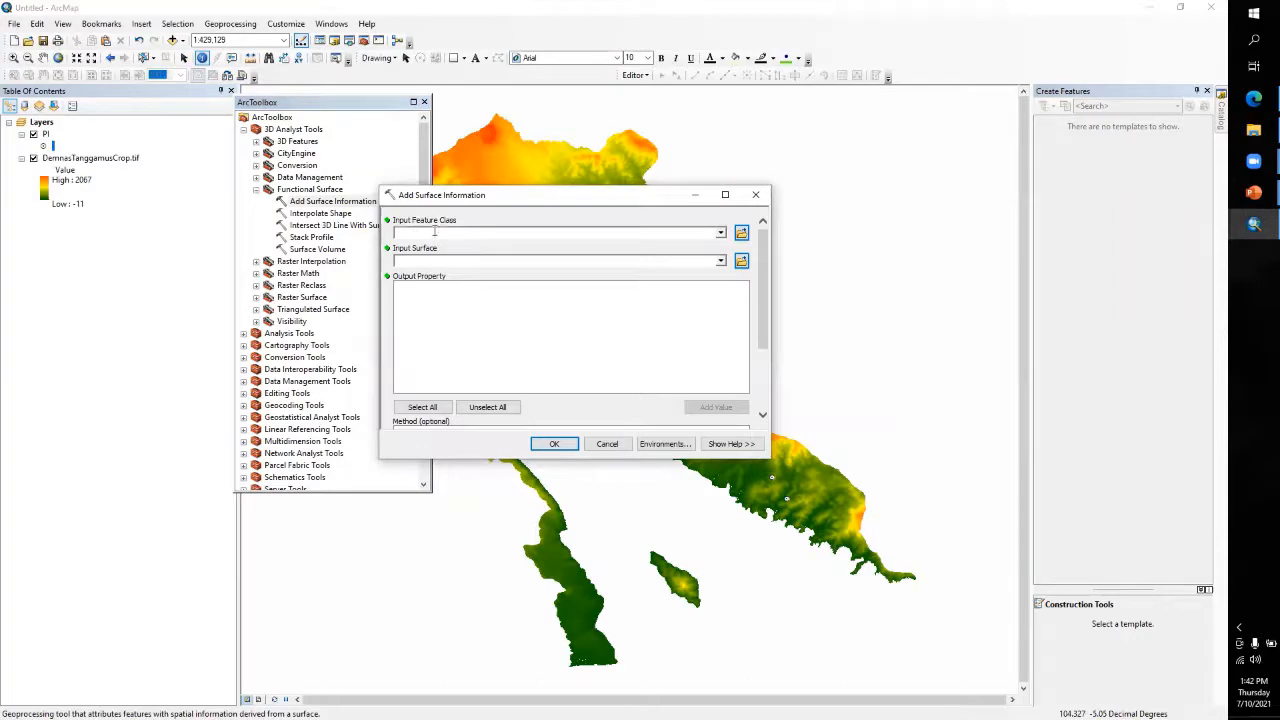
Run Add Surface Information with PI as input feature class, DemnasTanggamusCrop.tif as input surface and Z as output property
click(47, 136)
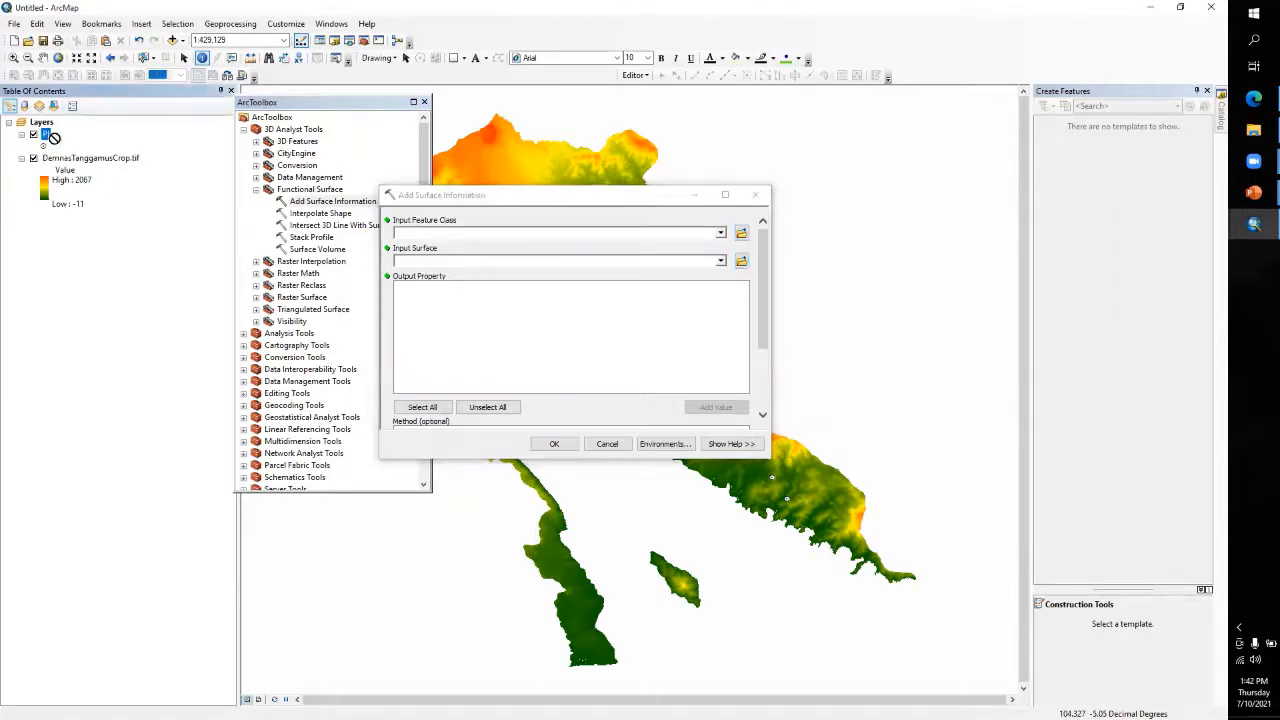
drag(53, 137, 428, 240)
drag(103, 162, 431, 262)
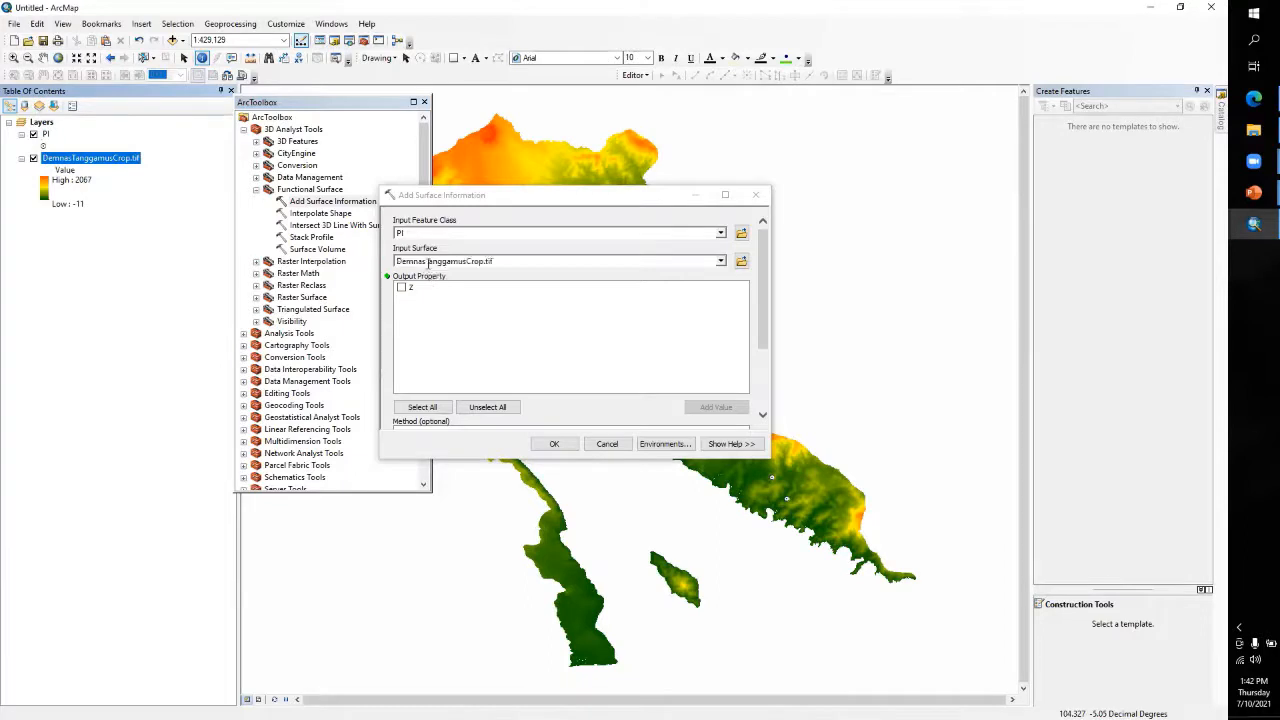
click(401, 287)
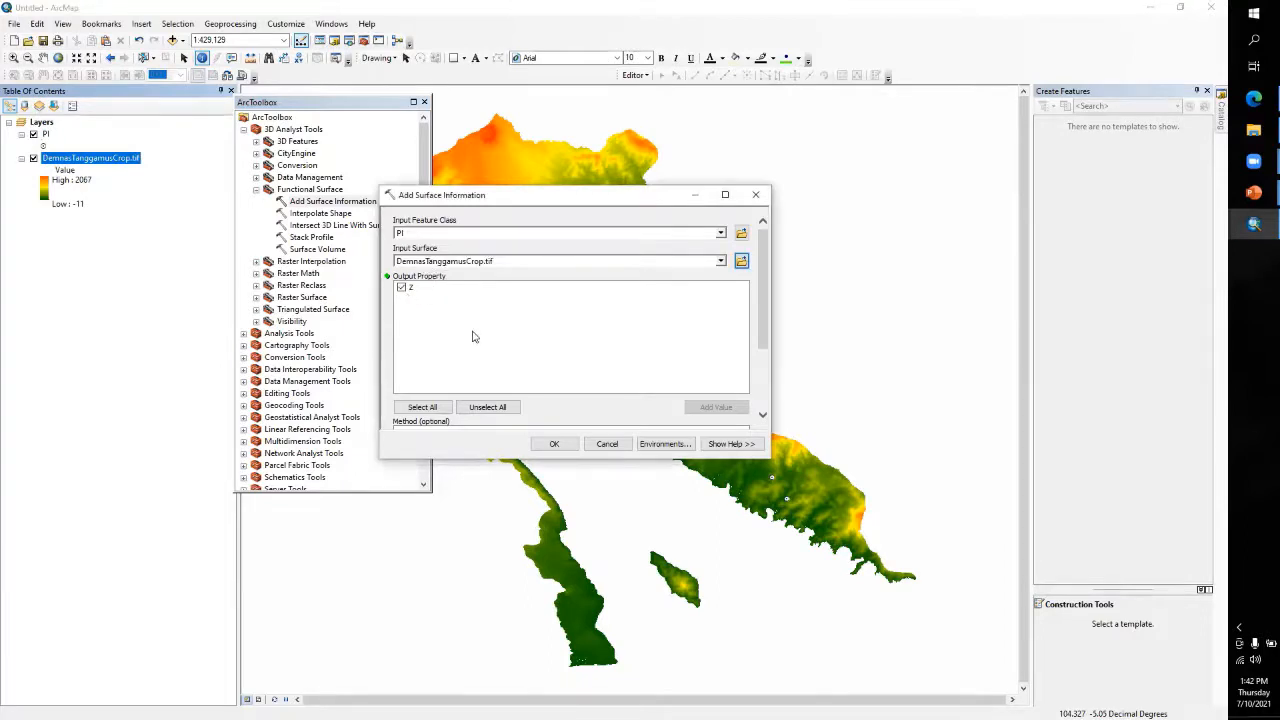
click(553, 444)
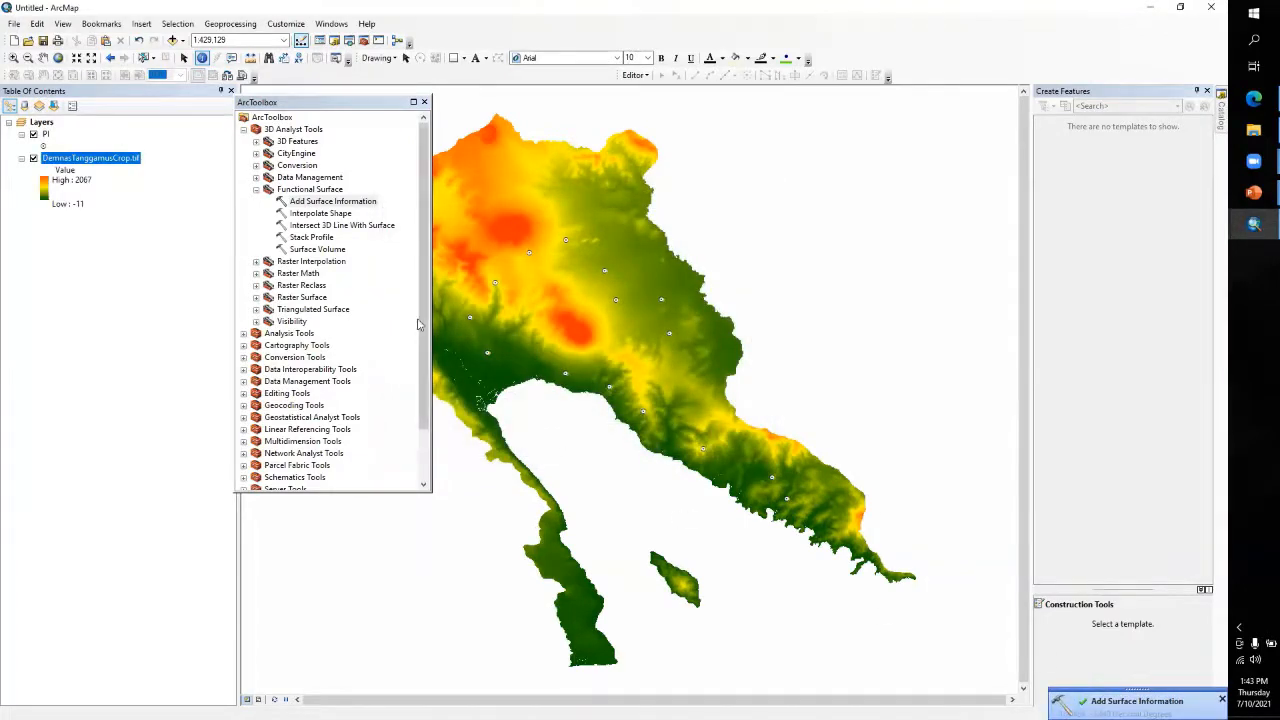
Examine the Z field in PI's attribute table and sort the records by Z in ascending order
right_click(45, 134)
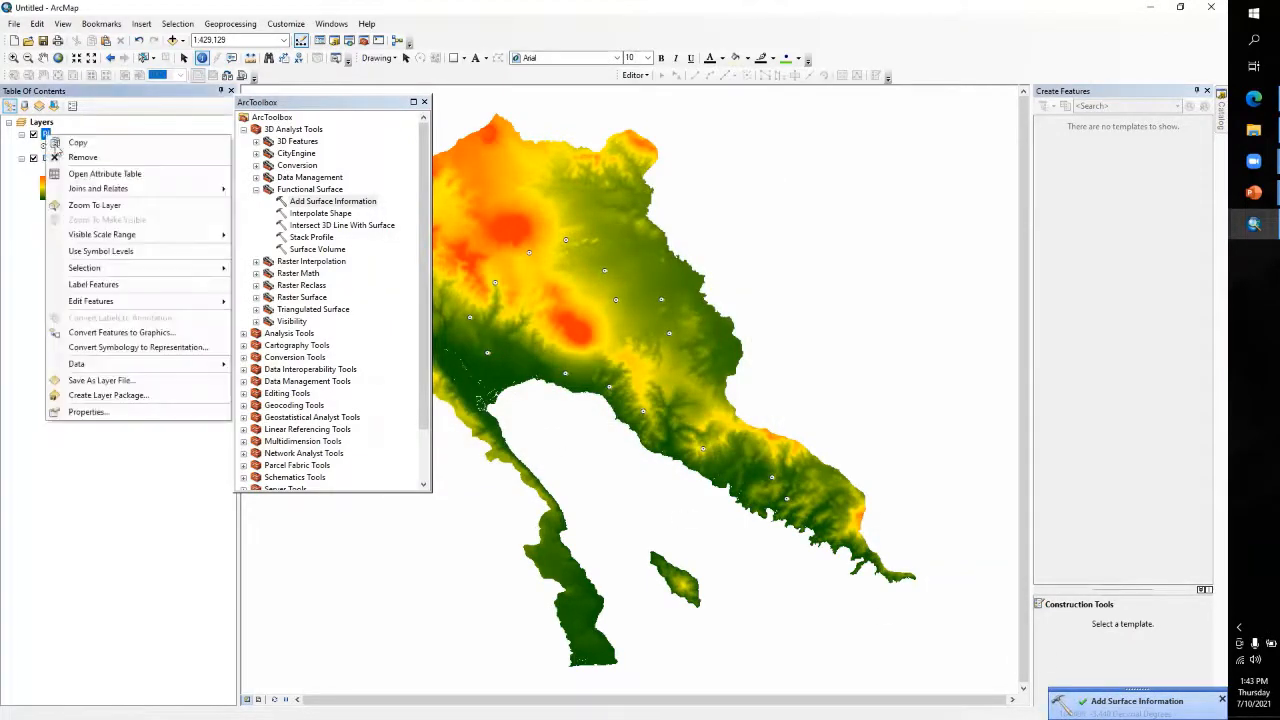
click(79, 177)
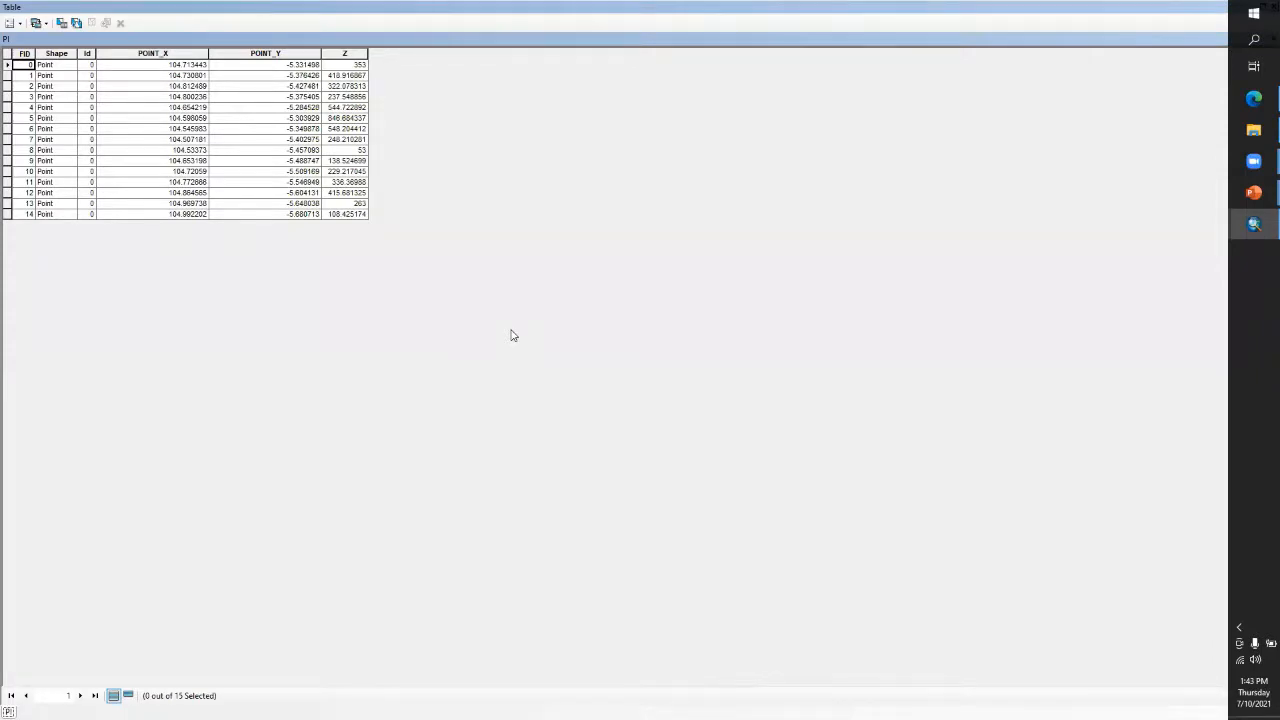
click(345, 55)
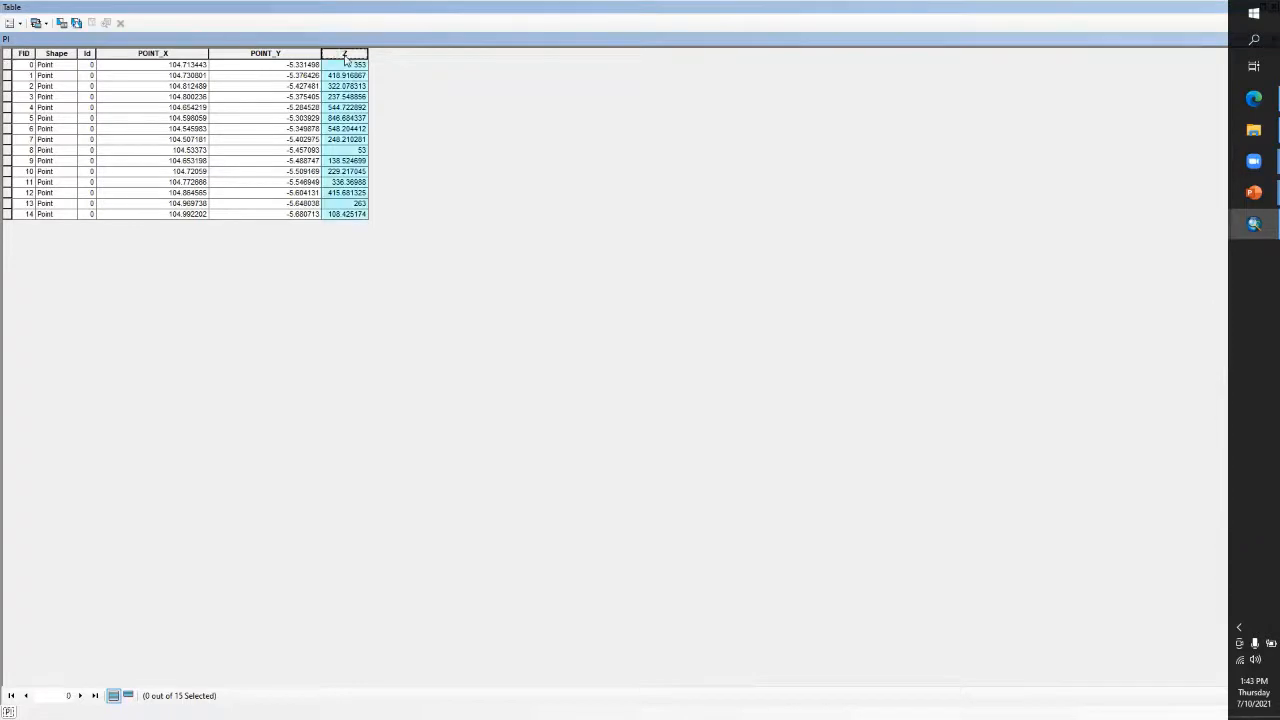
right_click(345, 60)
click(378, 62)
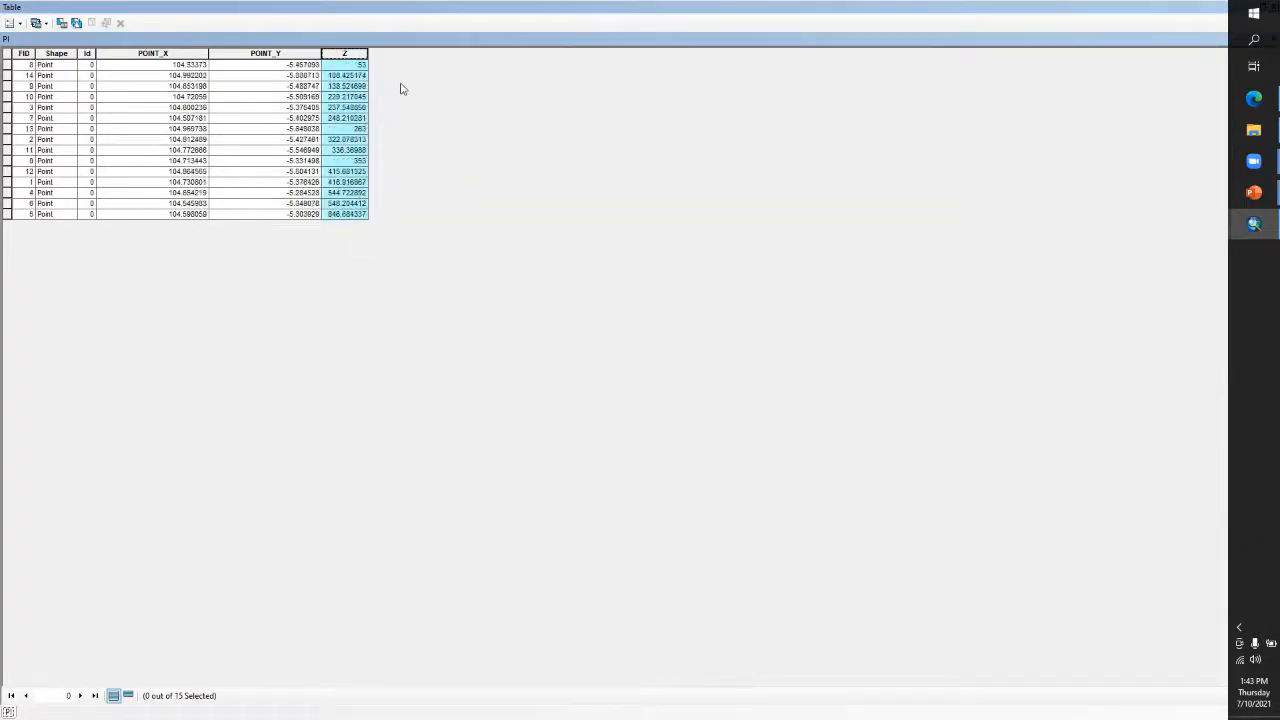
Select PI records one at a time, including FID 8, 5, 7, 10 and 4, to locate their points on the DEM map
click(7, 65)
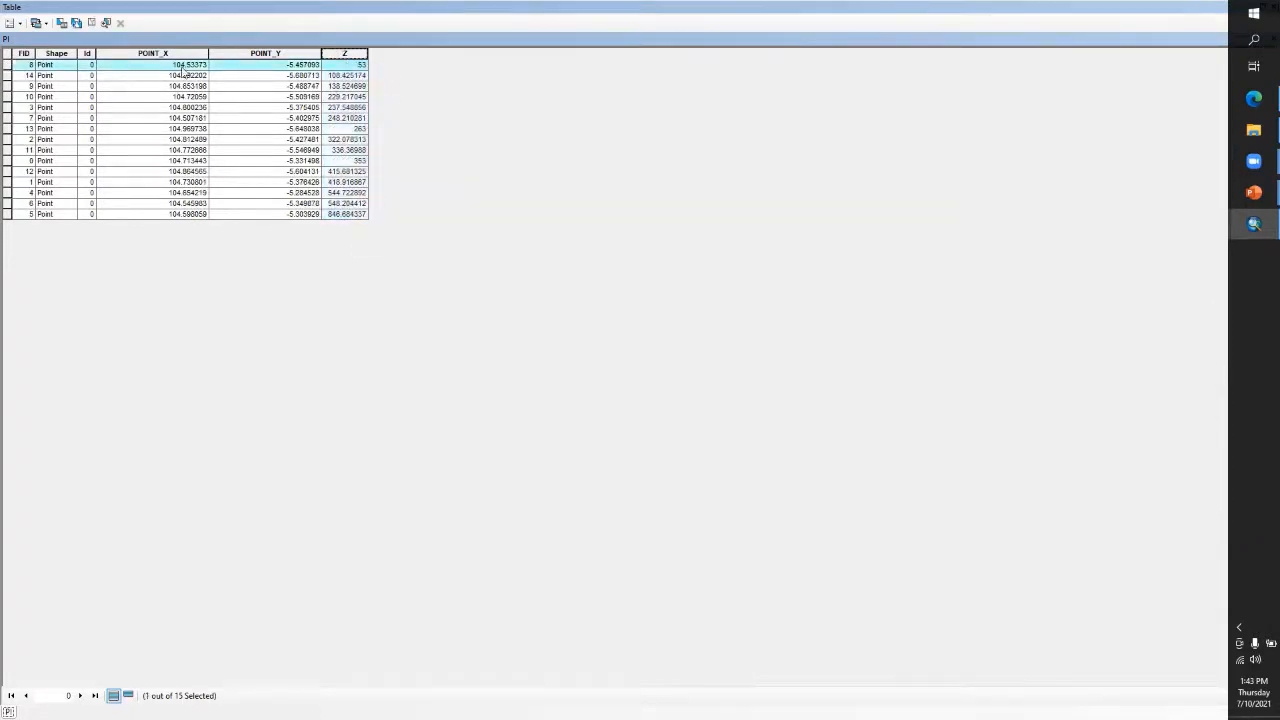
click(1175, 8)
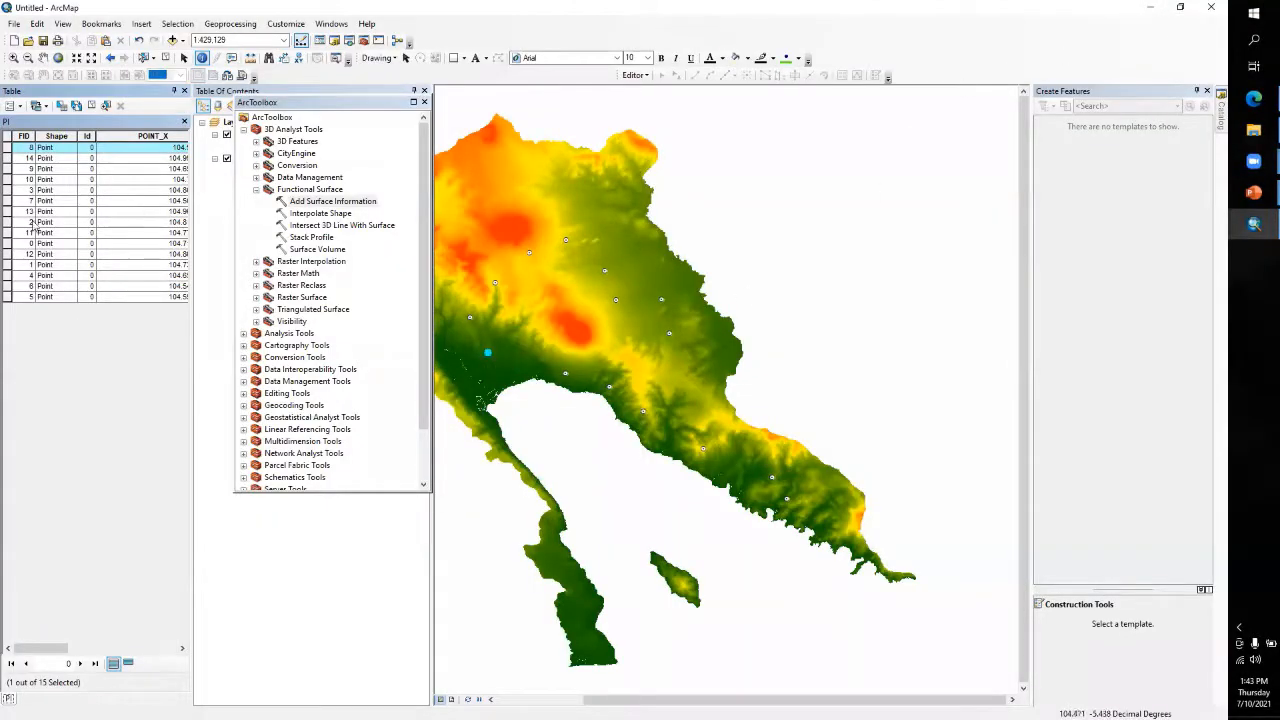
click(7, 297)
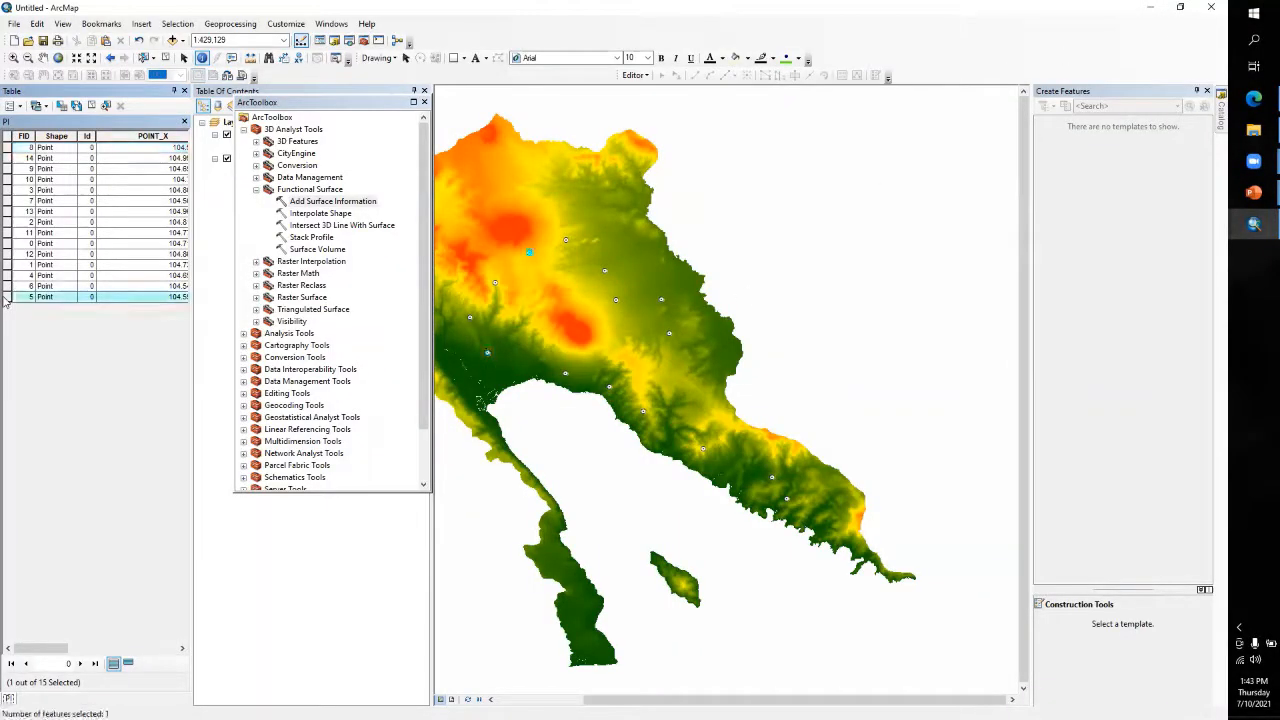
click(8, 201)
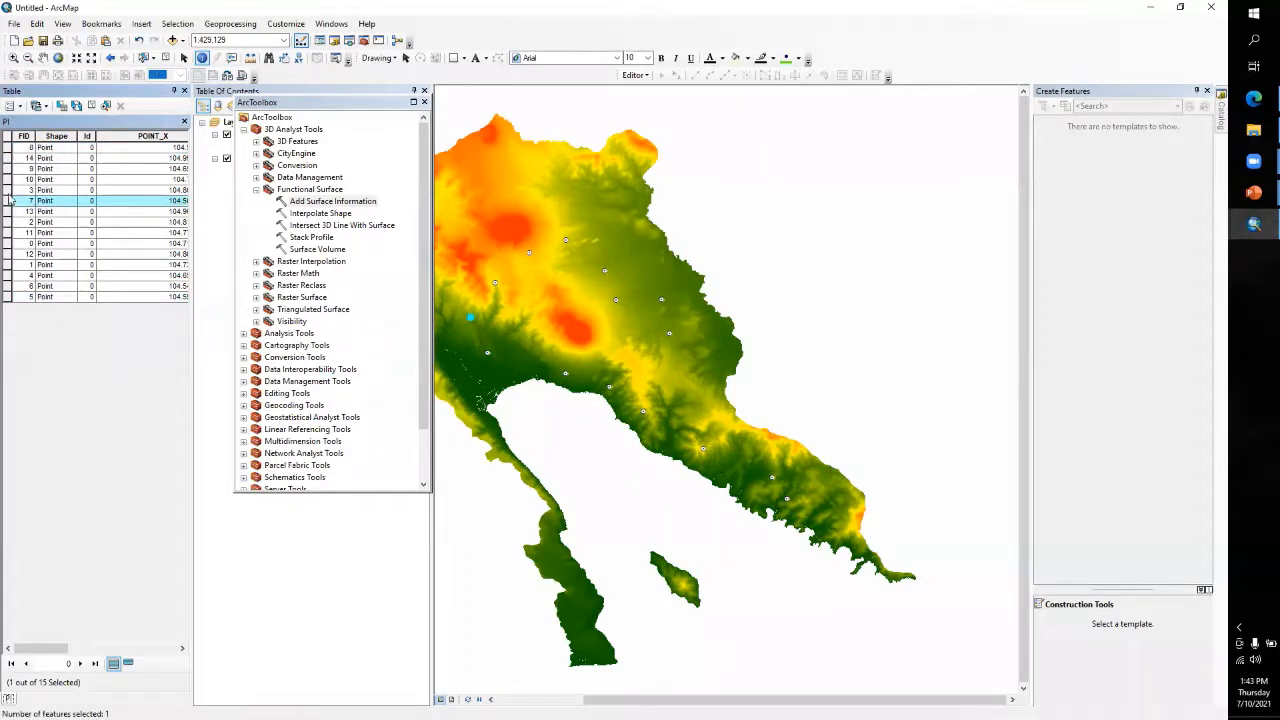
click(9, 179)
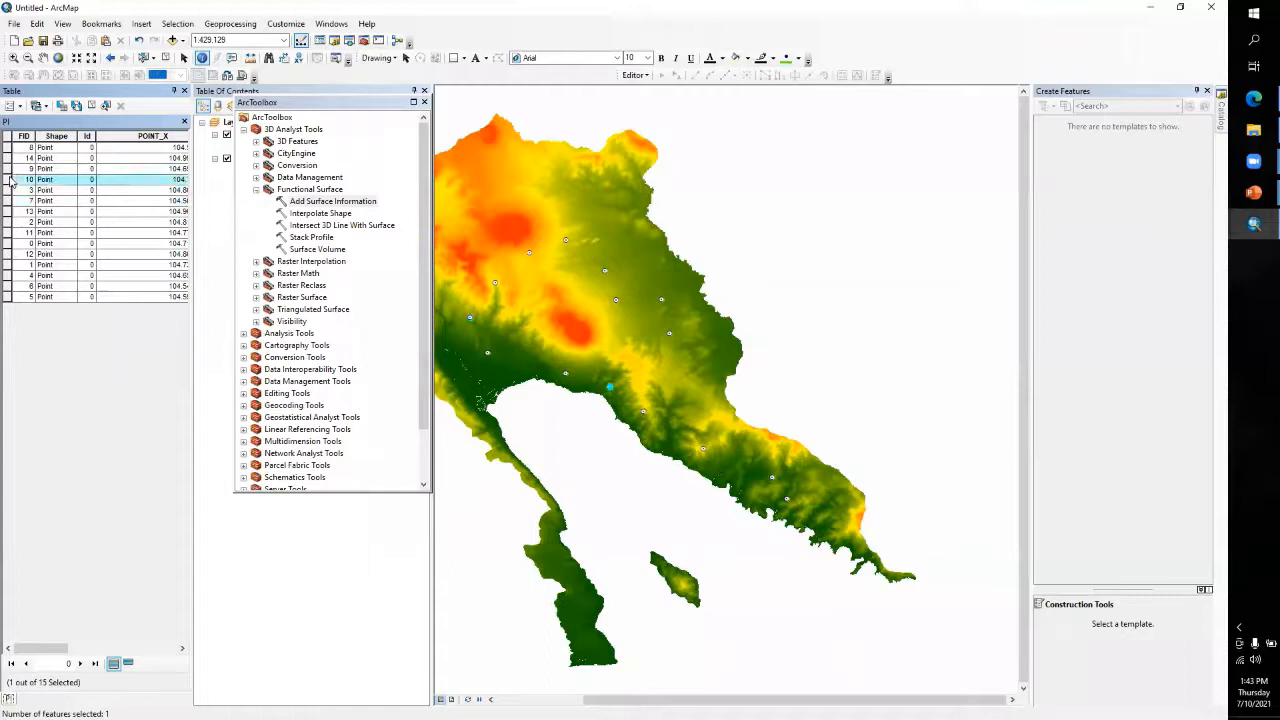
click(9, 243)
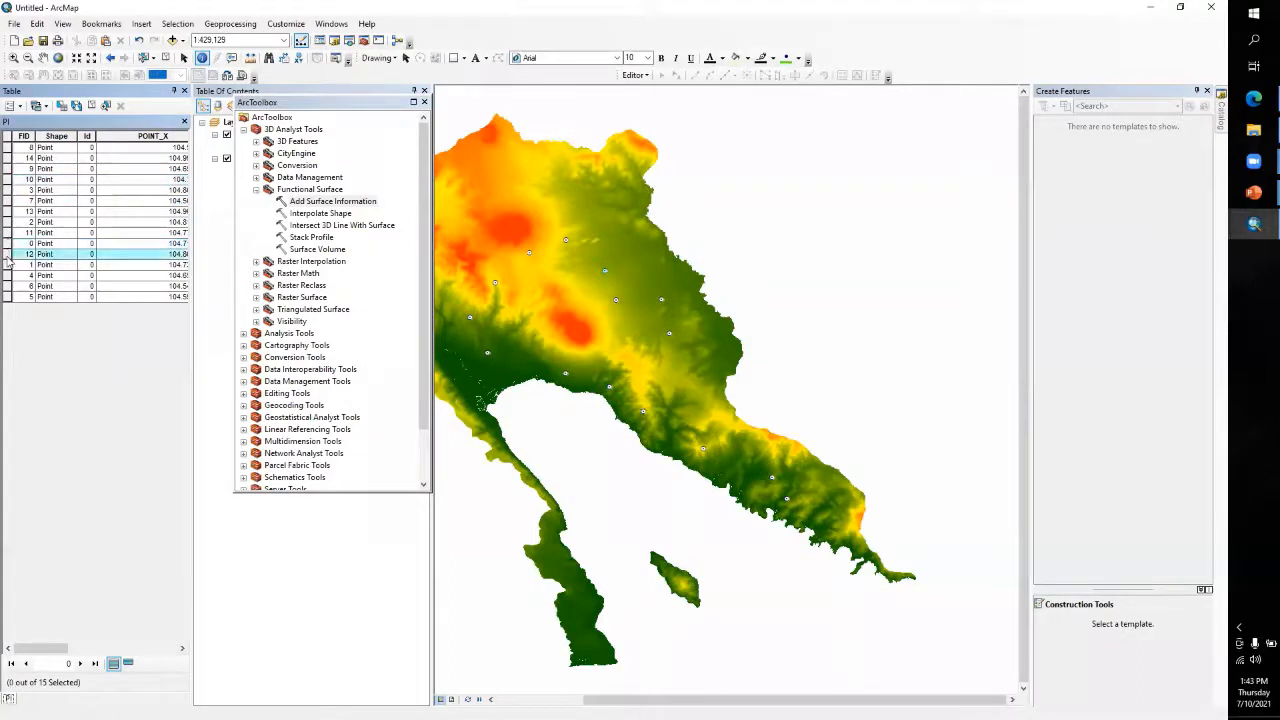
click(9, 275)
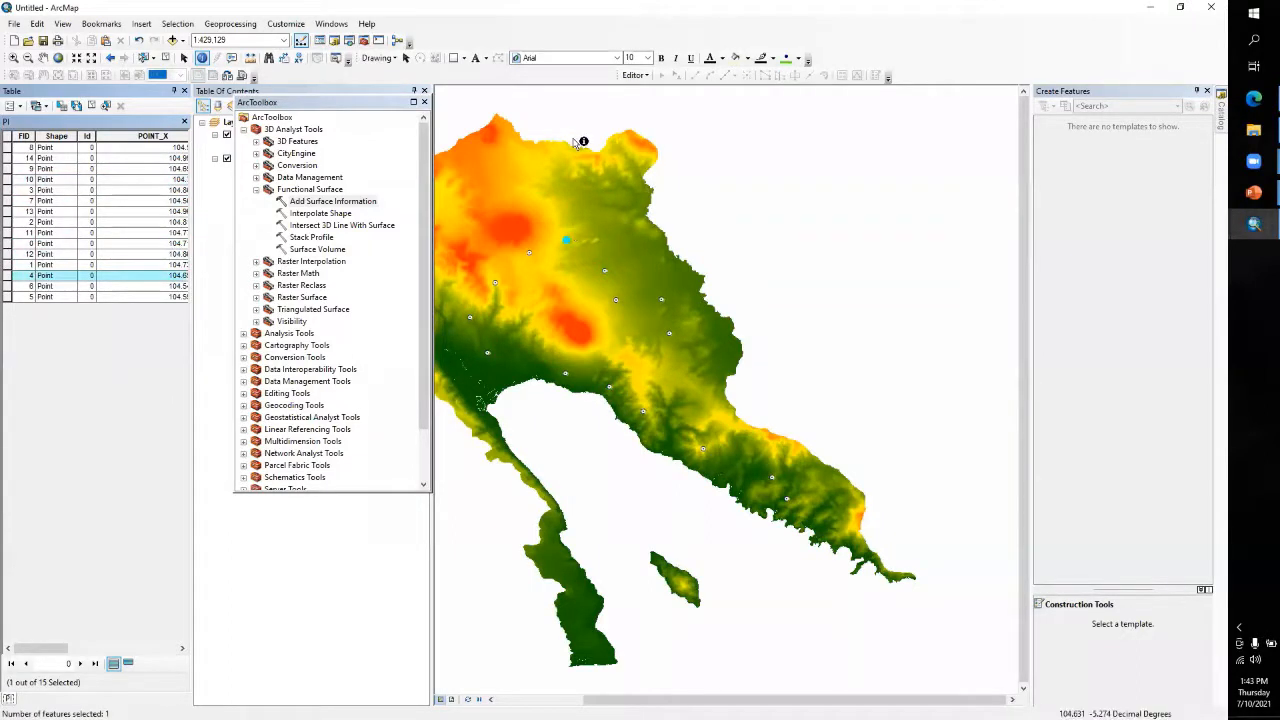
Clear the PI point selection and close the ArcToolbox and Table Of Contents windows
click(424, 103)
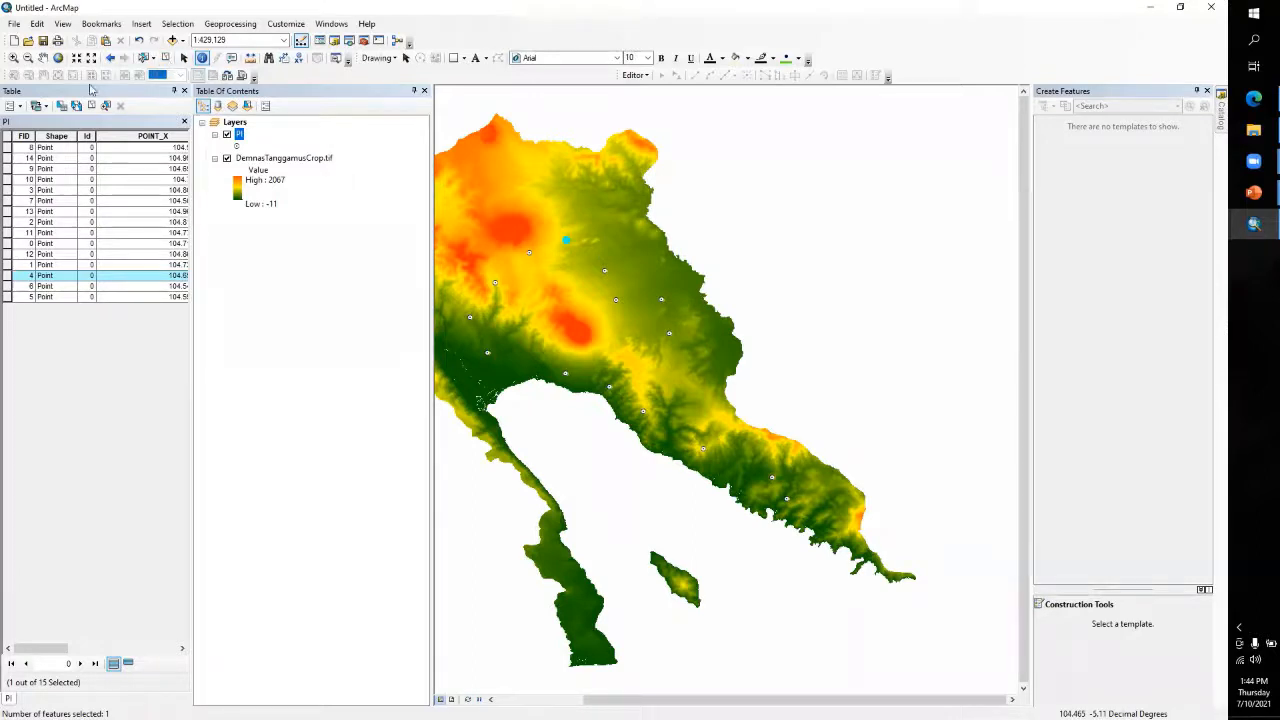
click(166, 58)
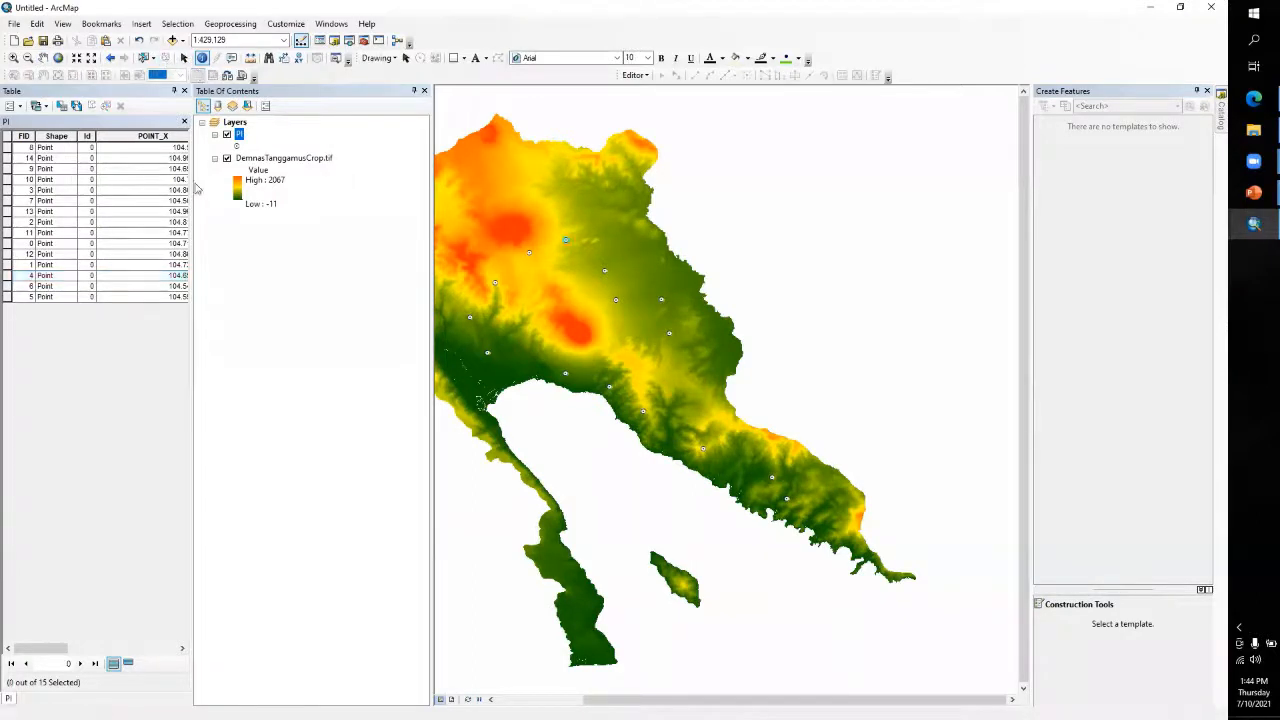
click(425, 91)
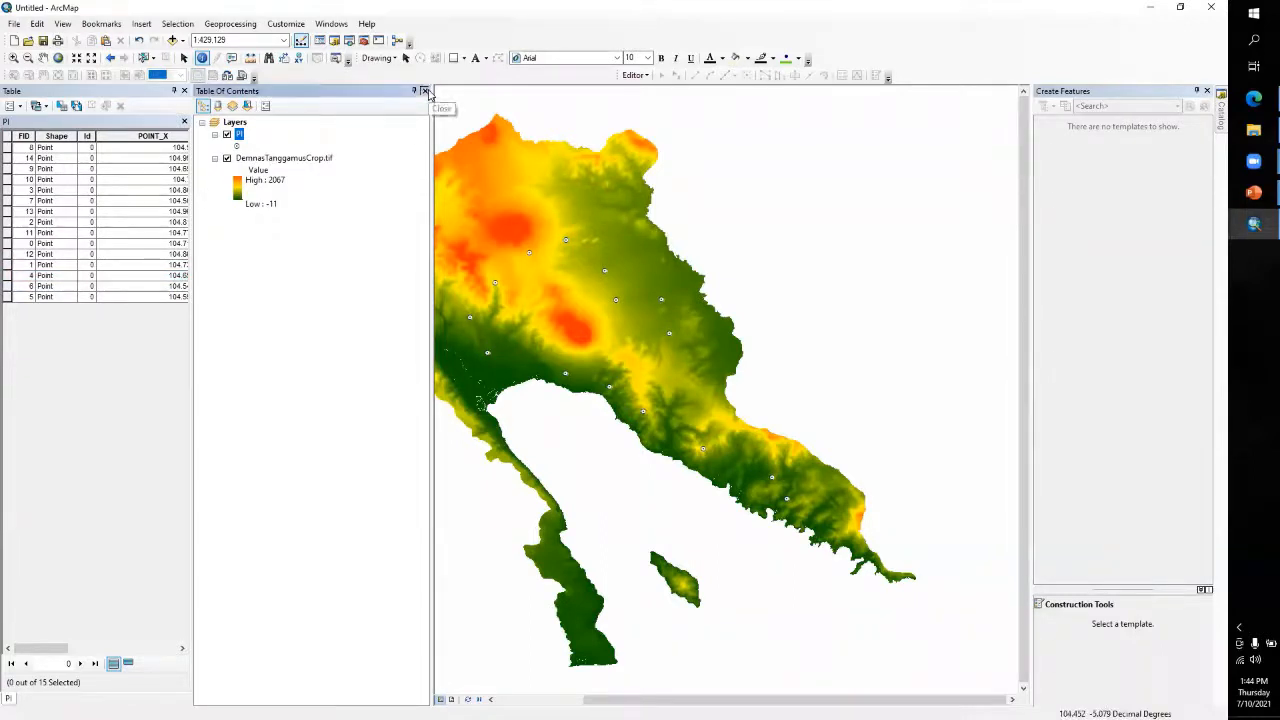